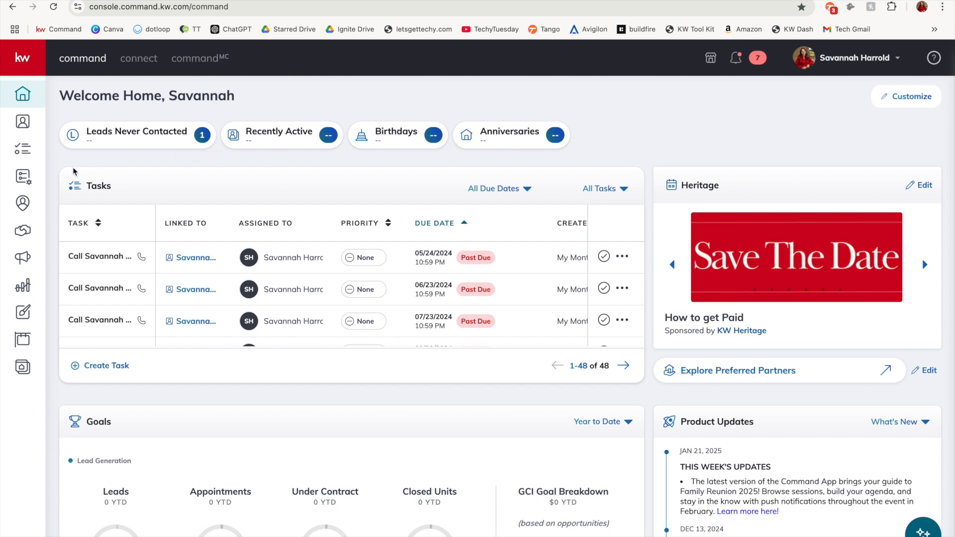
Search the SmartPlans Library by Author Name for the newsletter author's full name
left_click(29, 178)
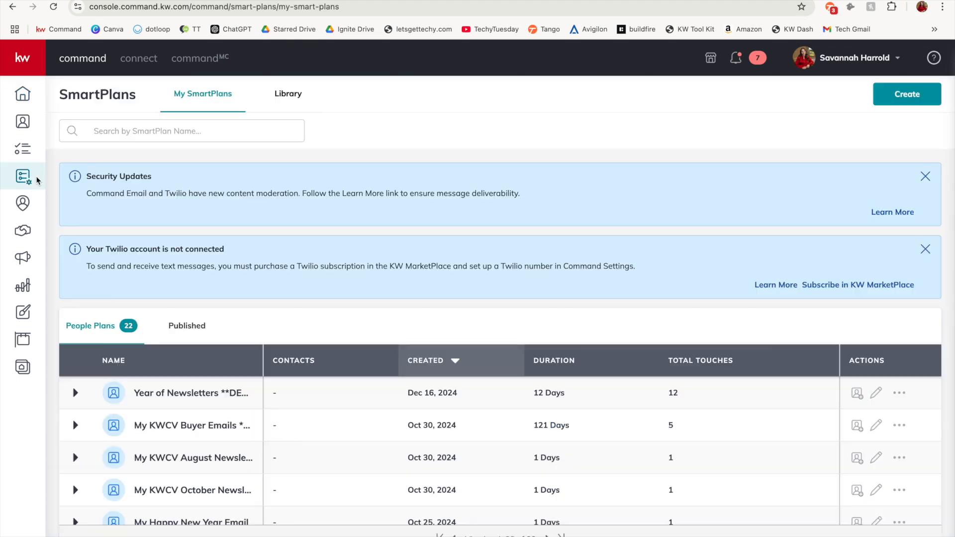
left_click(289, 101)
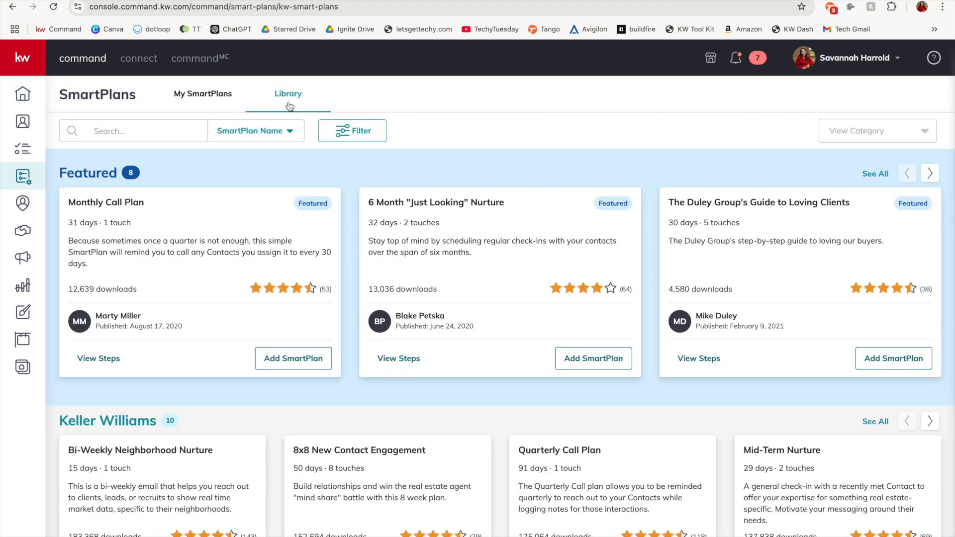
left_click(246, 133)
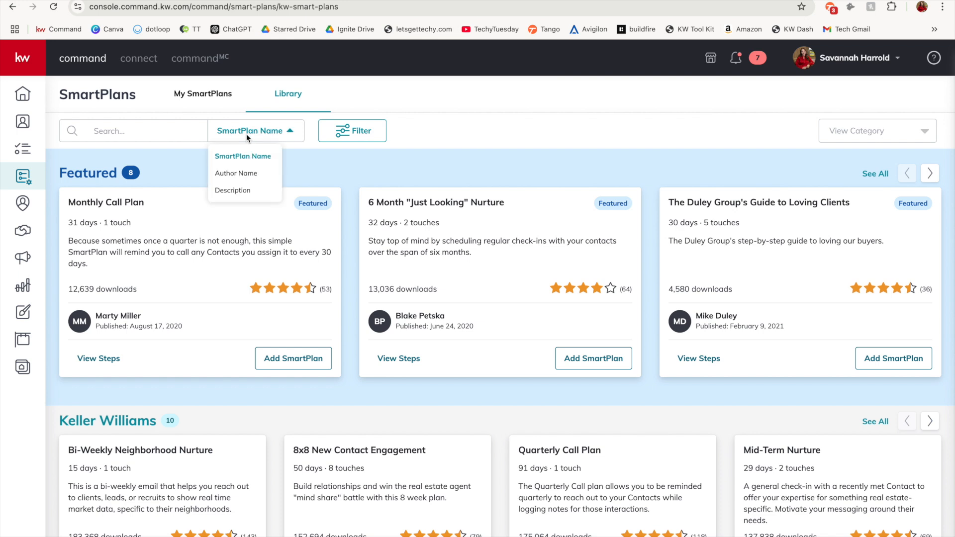
left_click(259, 174)
left_click(187, 132)
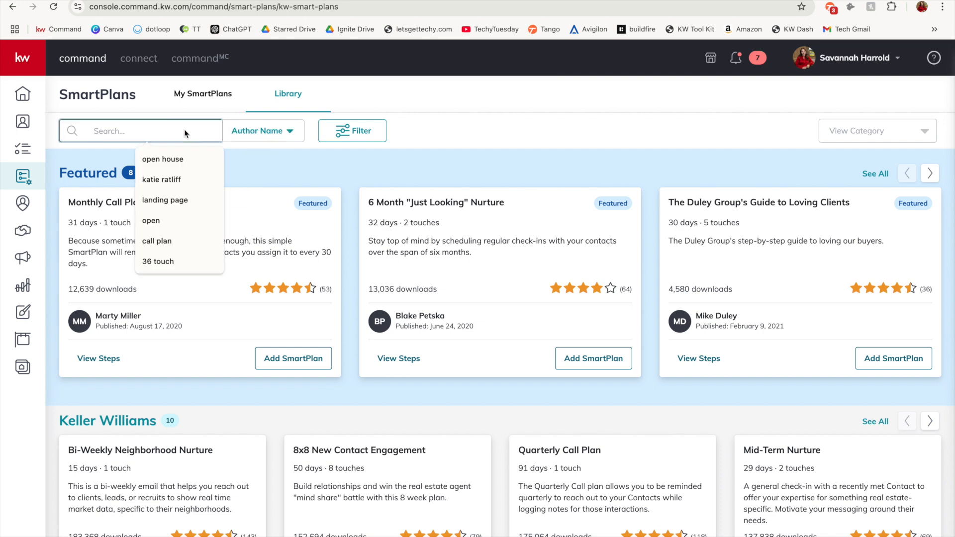
key("Return")
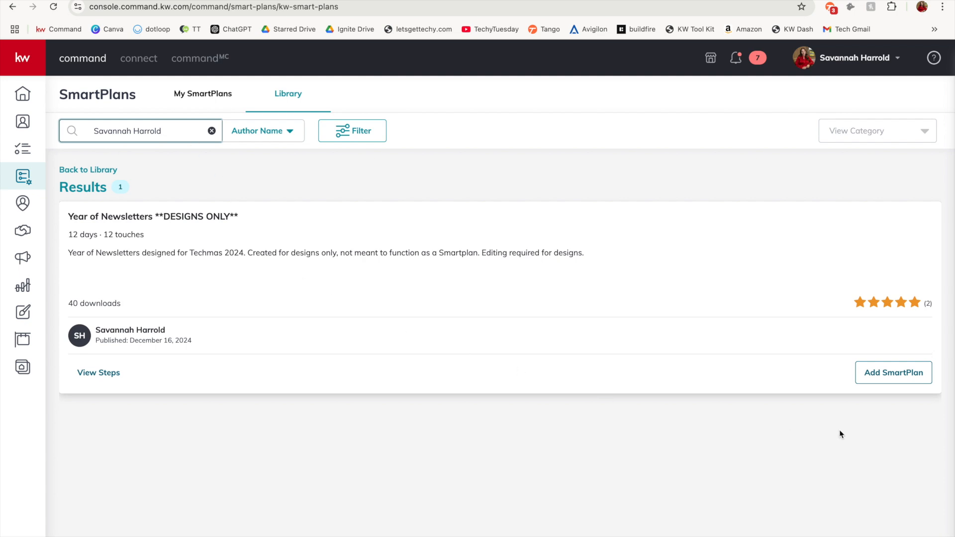
Download the Year of Newsletters **DESIGNS ONLY** plan to My SmartPlans under the name My Year of Newsletters **DESIGNS ONLY**
left_click(879, 371)
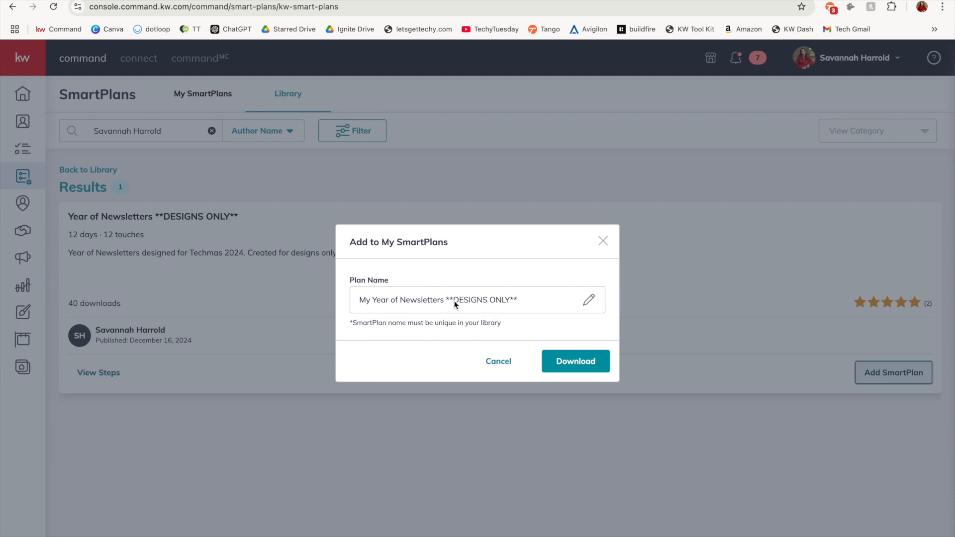
left_click(575, 369)
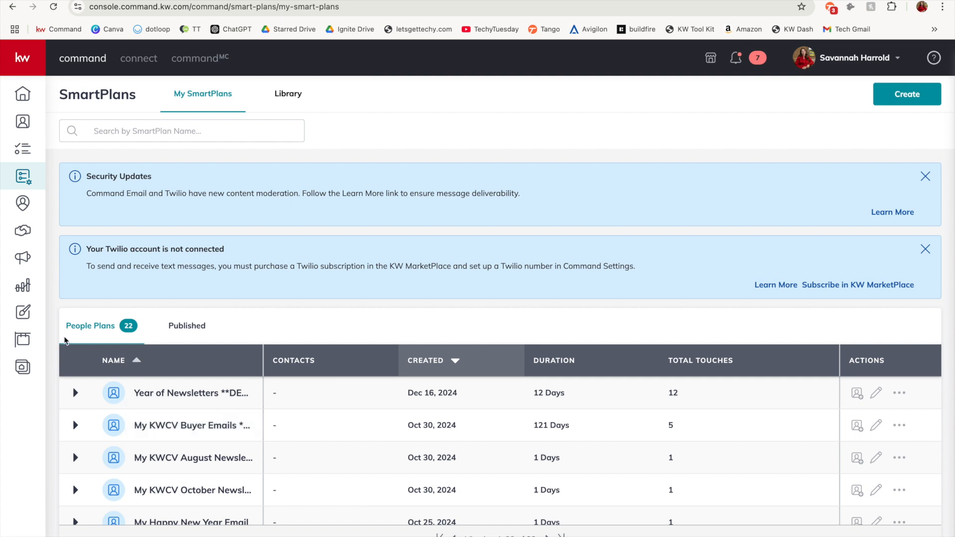
Open the February Newsletter email from the saved designs for editing
left_click(29, 317)
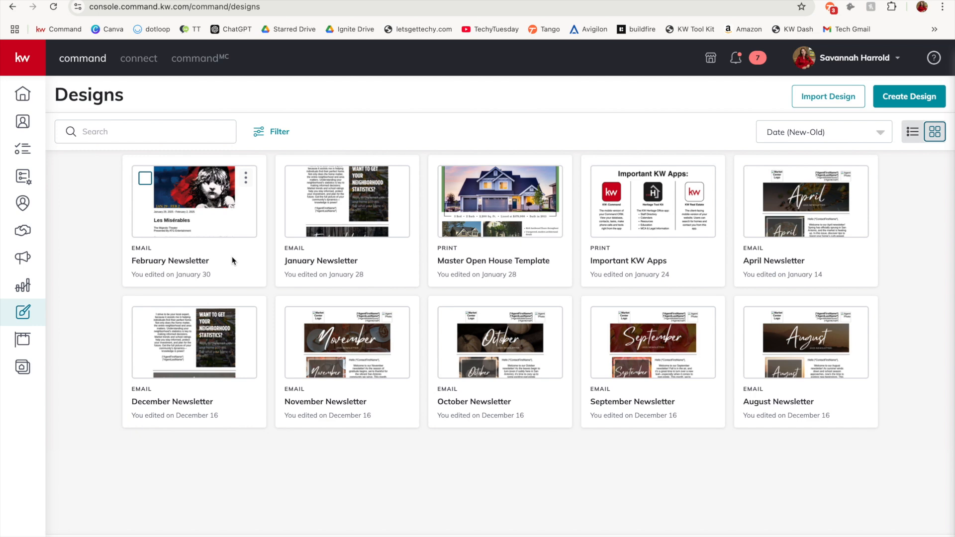
left_click(211, 252)
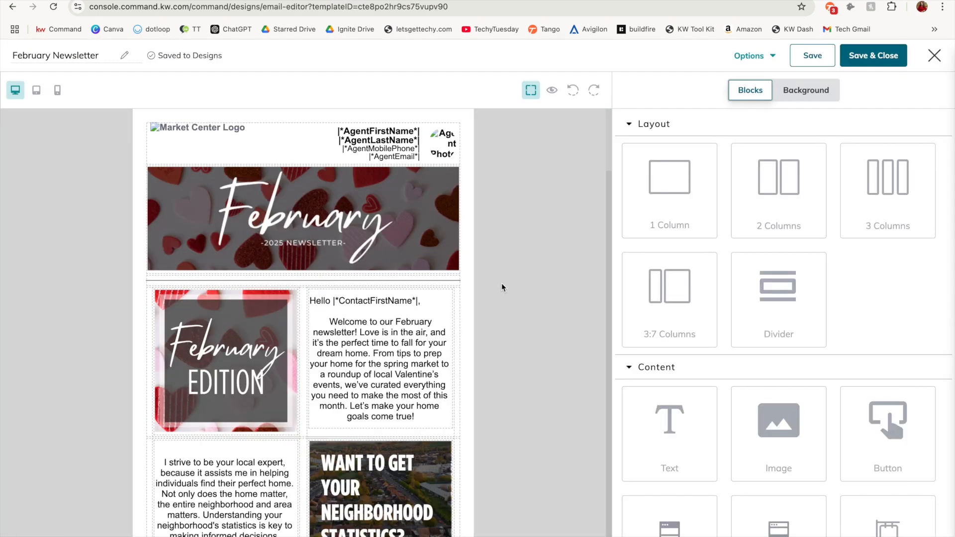
Review the newsletter's opening text, neighborhood statistics, Featured Listings, You Are Invited and Market Update sections
scroll(501, 284, "down", 5)
scroll(501, 284, "down", 8)
scroll(267, 360, "down", 1)
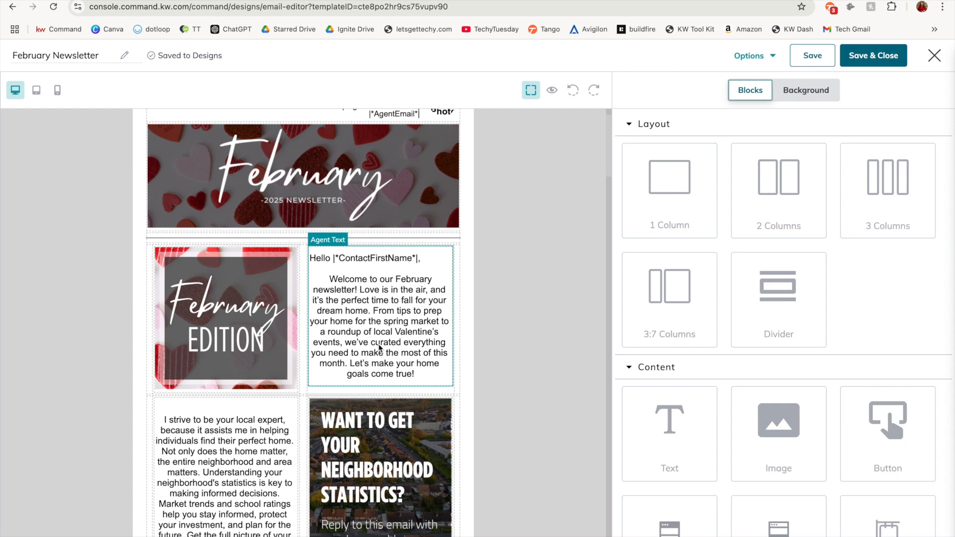
scroll(380, 348, "down", 4)
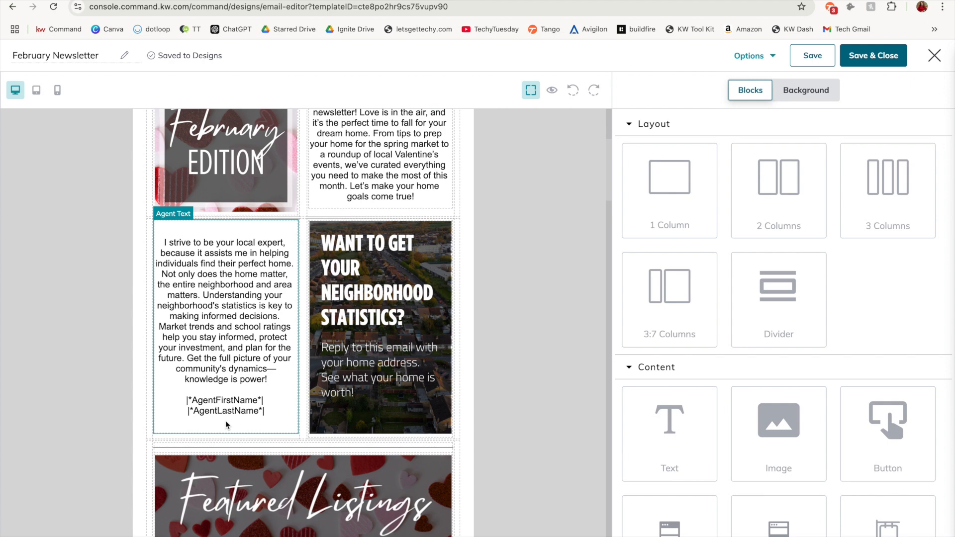
scroll(226, 418, "down", 6)
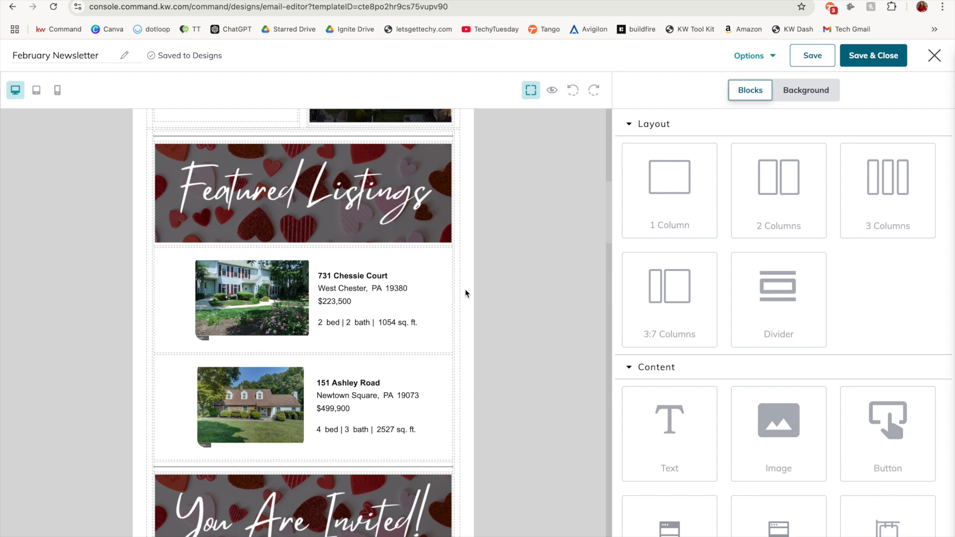
scroll(466, 293, "down", 6)
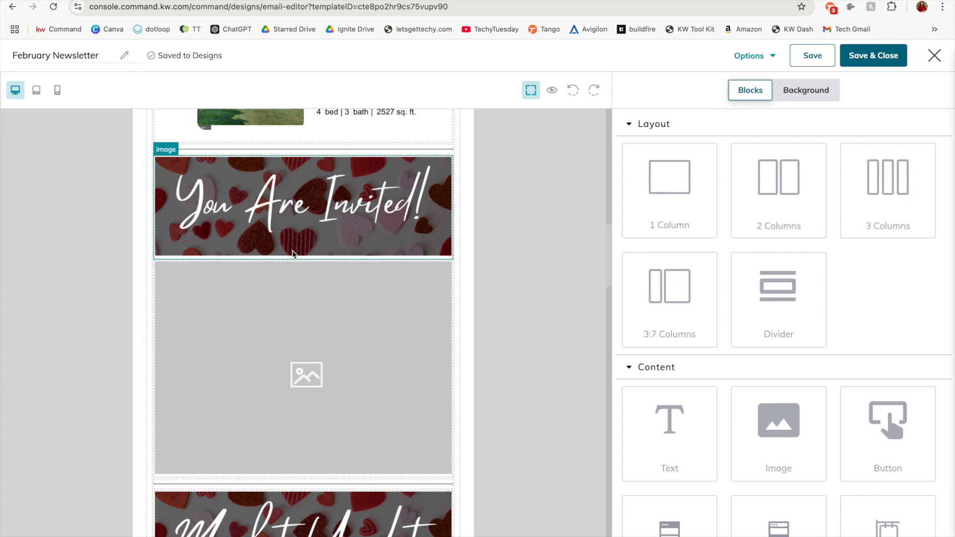
scroll(464, 359, "down", 7)
scroll(464, 359, "up", 1)
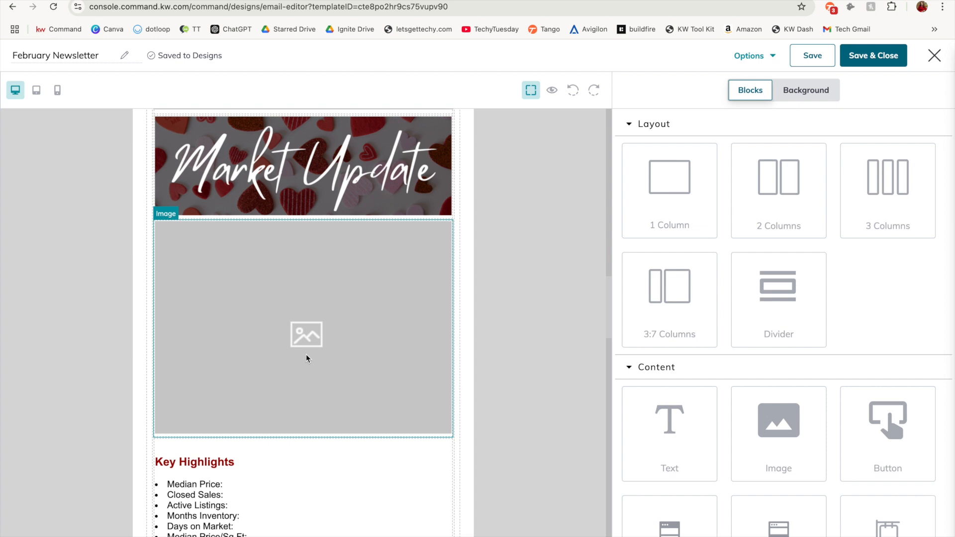
scroll(306, 355, "down", 3)
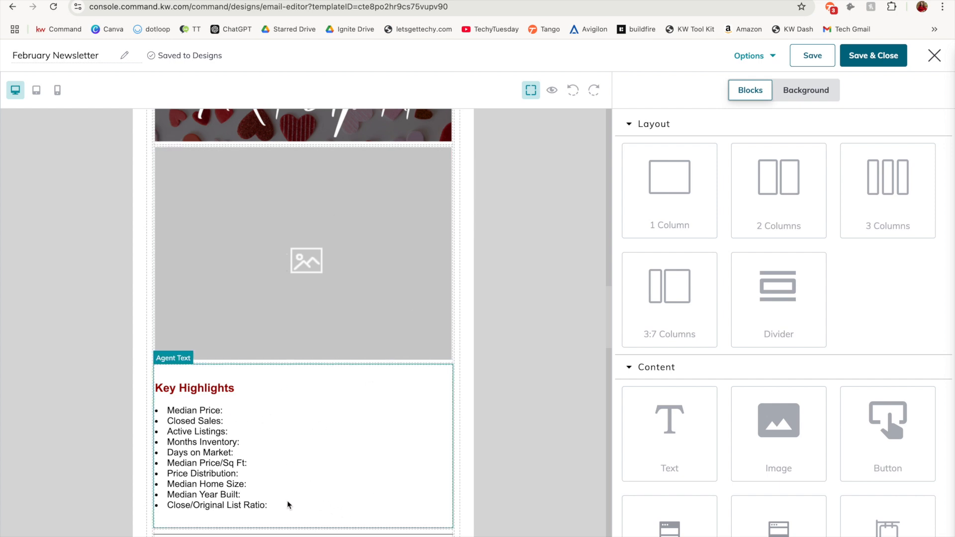
scroll(288, 501, "up", 1)
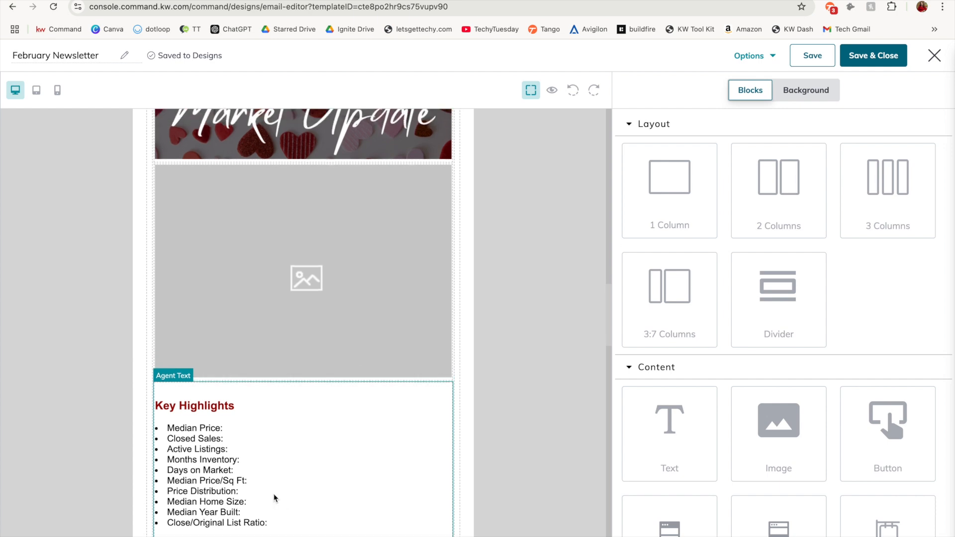
Examine the newsletter's Featured Event, San Antonio events, February Home Hacks and Visit My Website sections, plus the reminder notes below them
scroll(203, 375, "down", 10)
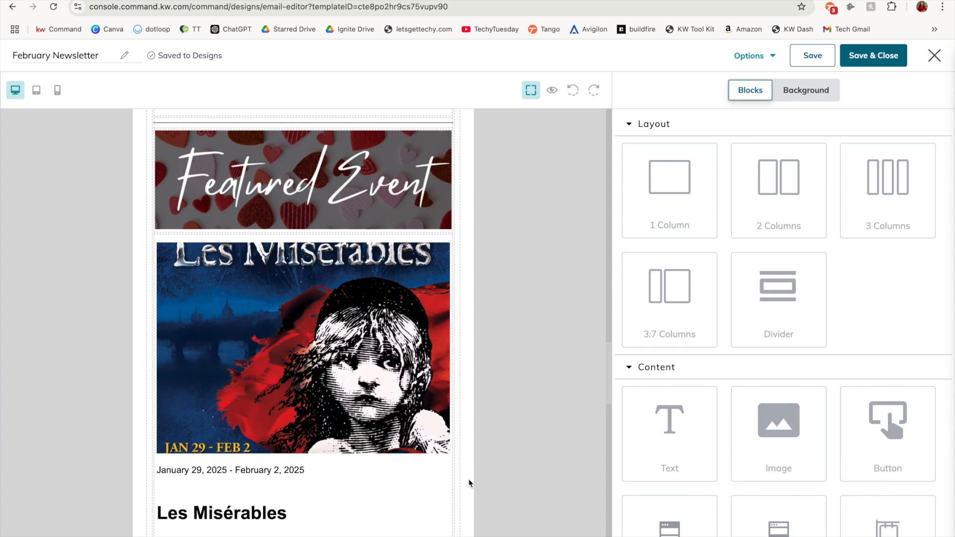
scroll(469, 479, "down", 1)
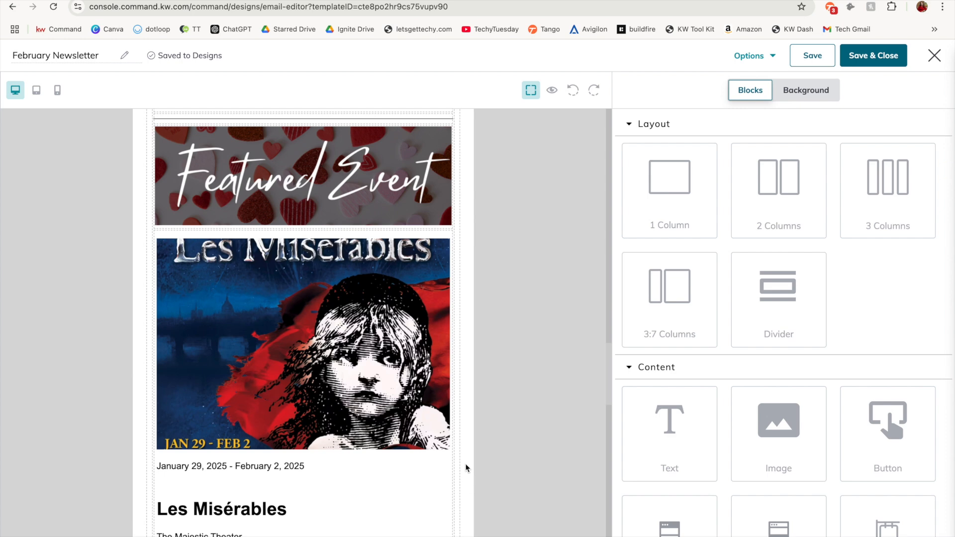
scroll(467, 468, "down", 8)
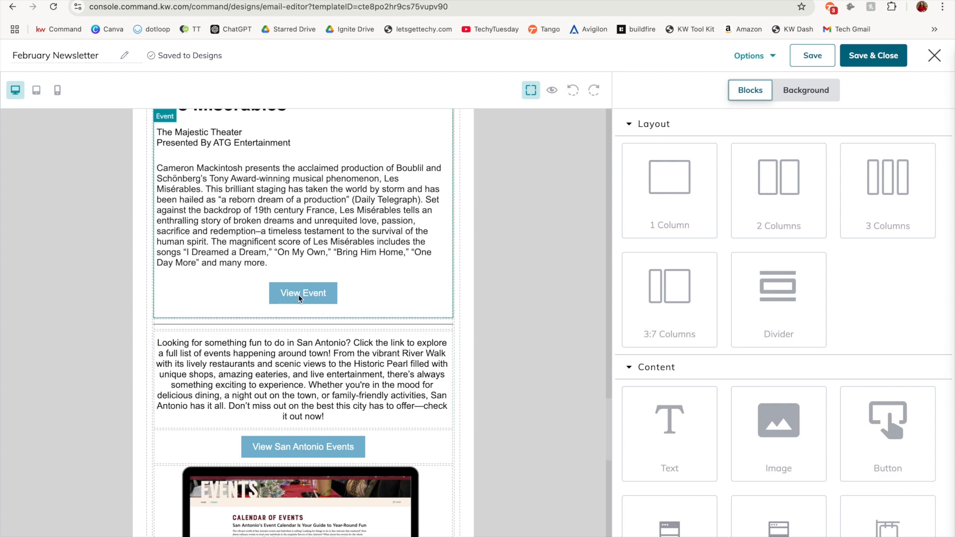
scroll(461, 370, "down", 3)
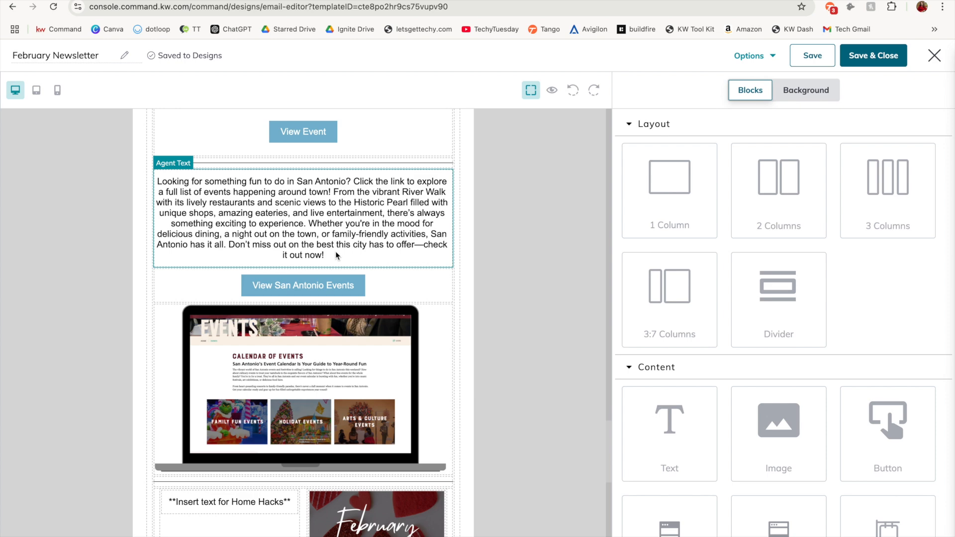
left_click(297, 285)
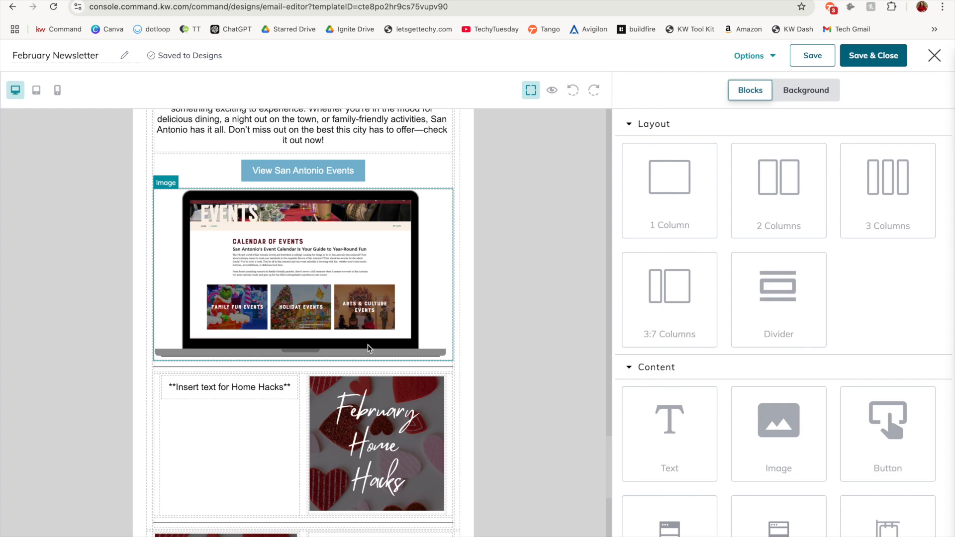
scroll(369, 349, "down", 4)
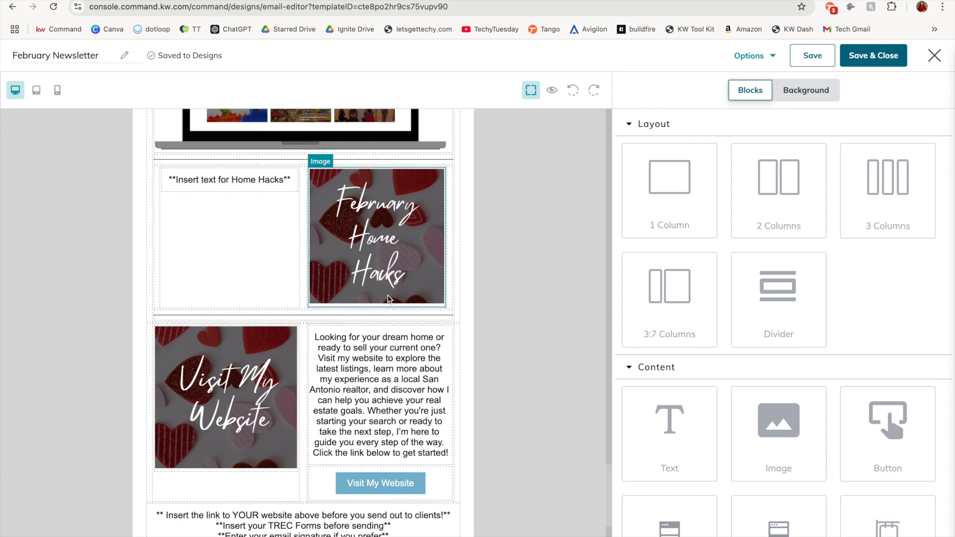
scroll(388, 296, "down", 2)
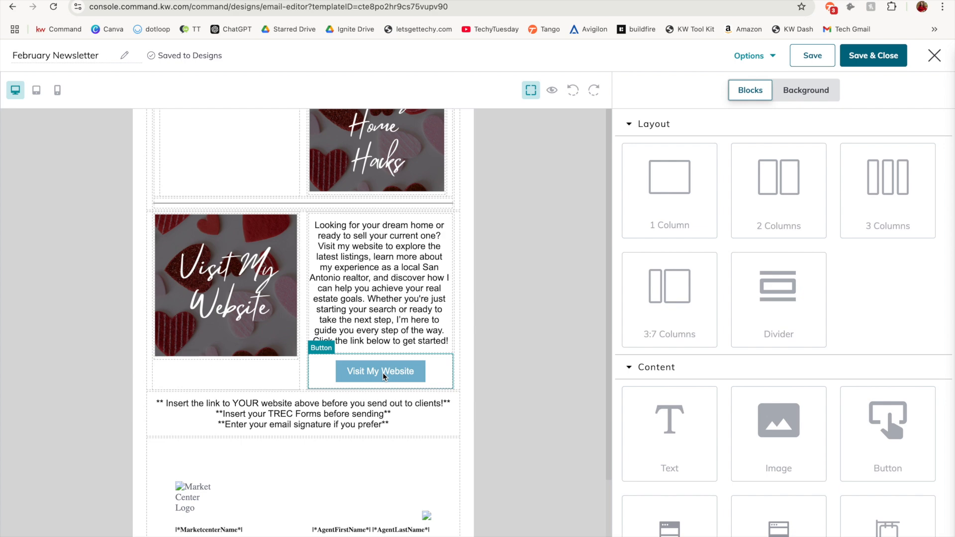
scroll(383, 372, "down", 2)
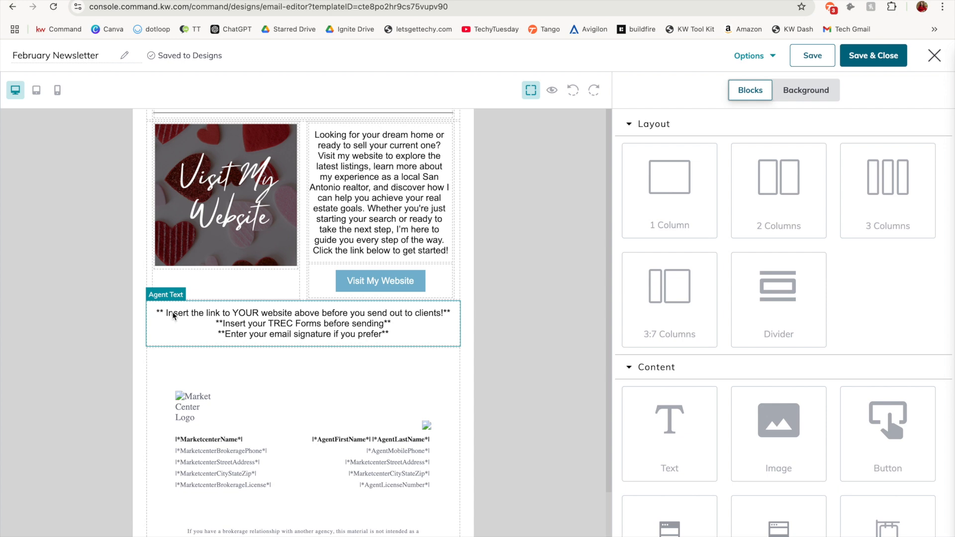
Choose Web address as the link type for the Visit My Website button
left_click(391, 281)
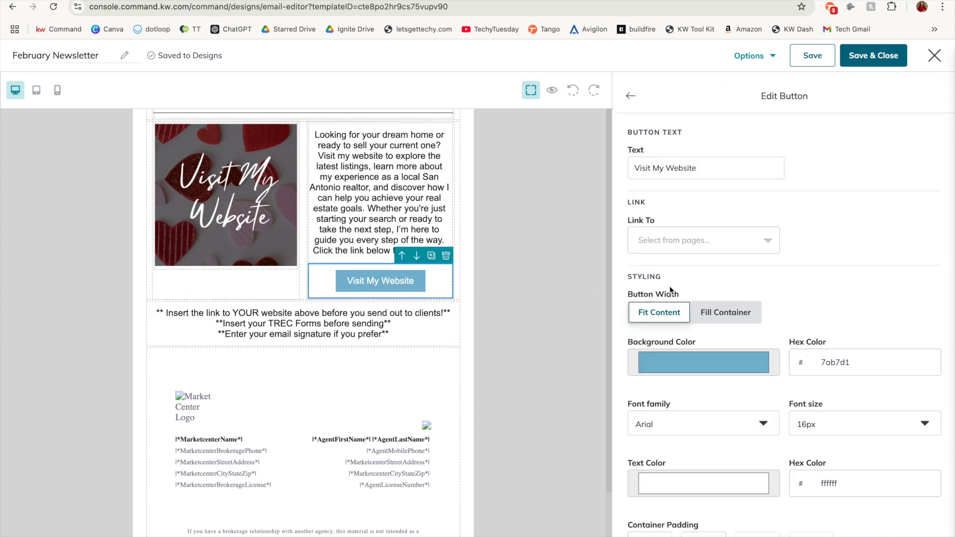
left_click(677, 240)
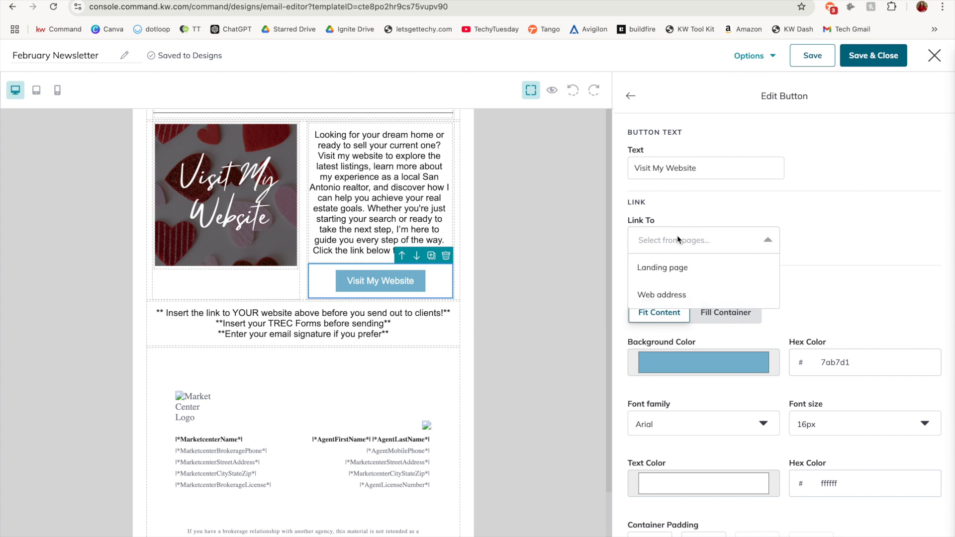
left_click(699, 299)
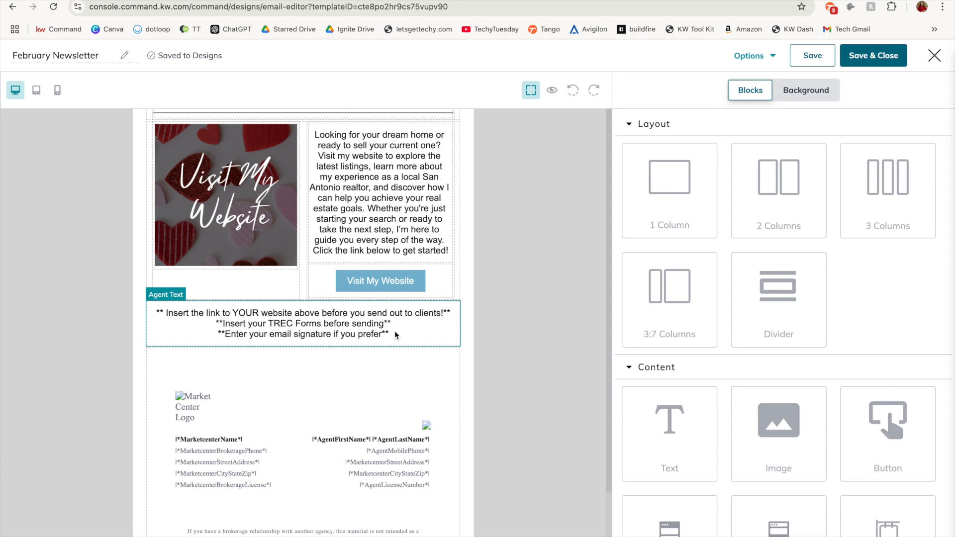
Preview the newsletter in desktop view and check the agent and market center details in its header and footer
scroll(396, 335, "down", 1)
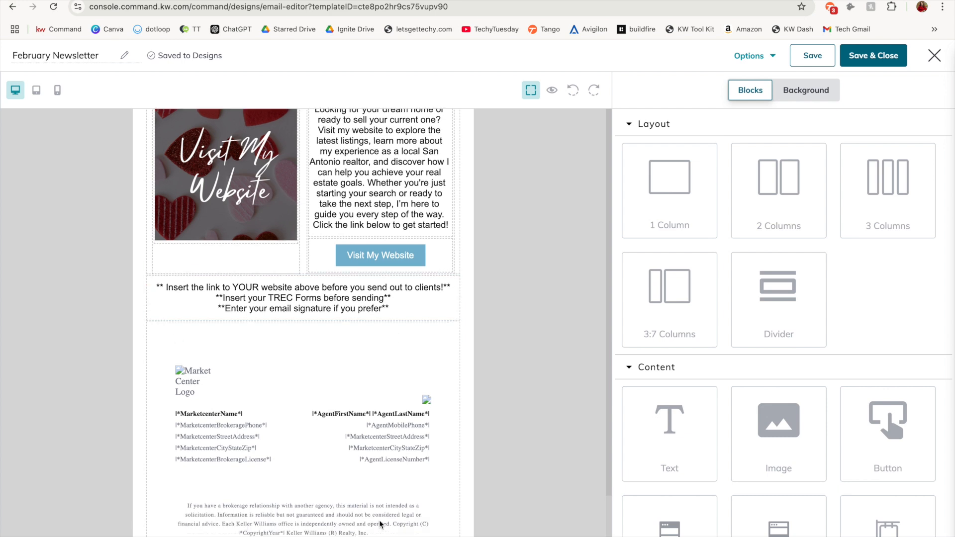
scroll(381, 524, "down", 1)
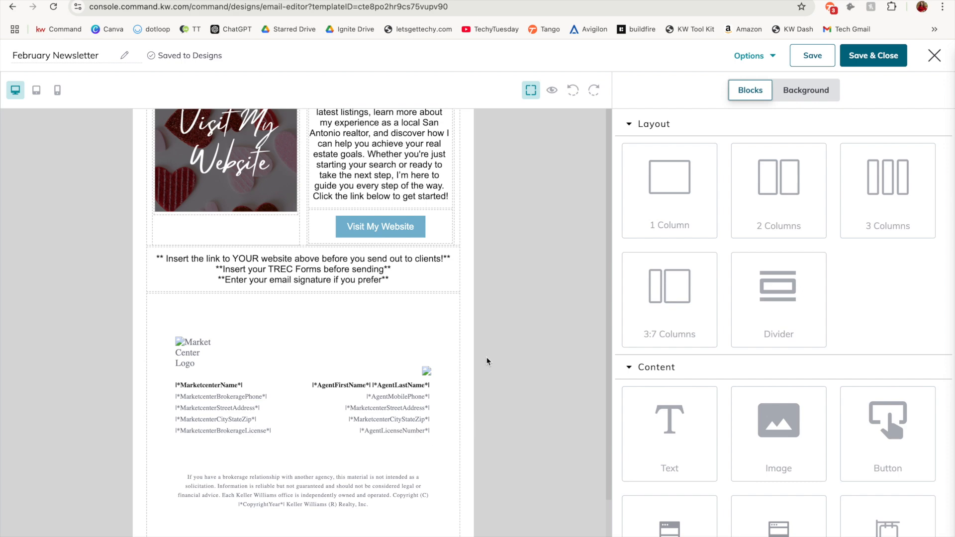
left_click(552, 91)
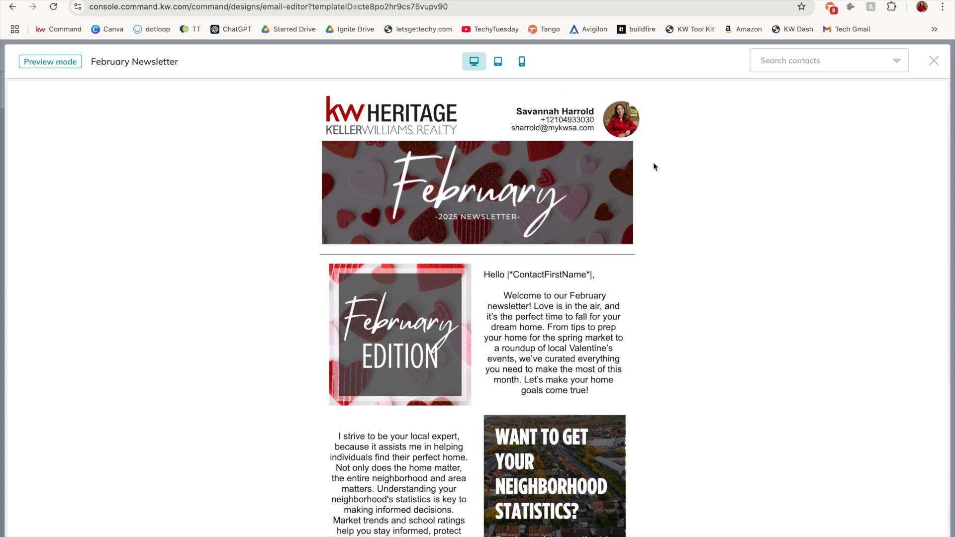
scroll(644, 351, "down", 20)
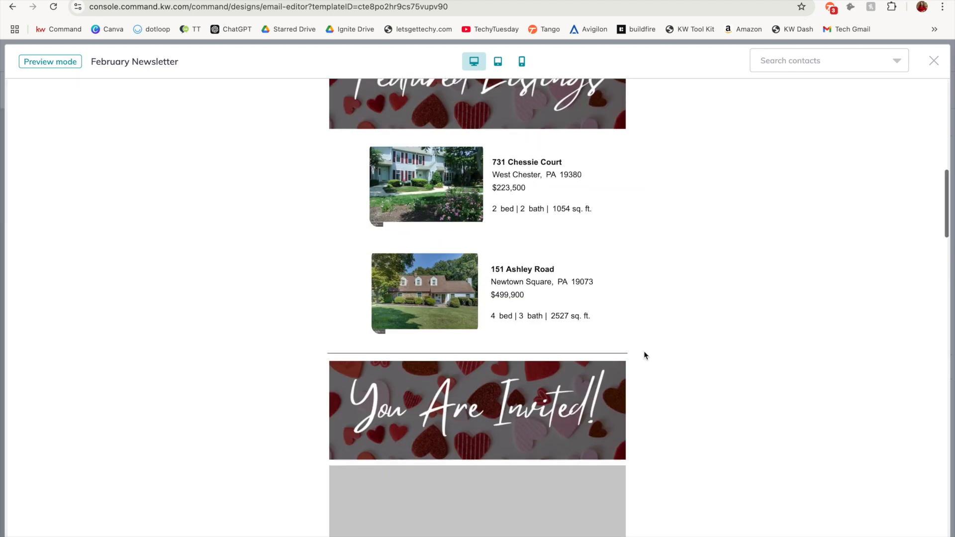
scroll(644, 351, "down", 8)
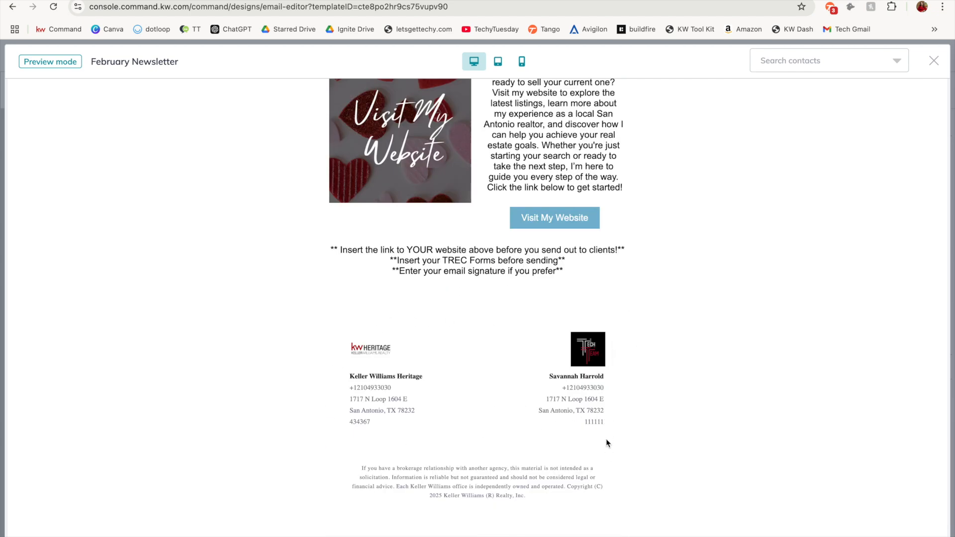
scroll(611, 440, "up", 15)
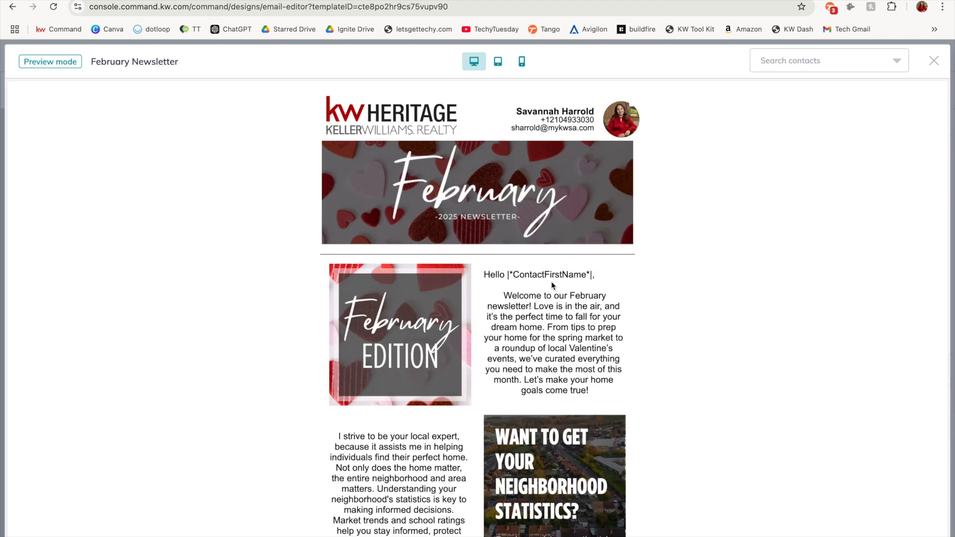
Preview the newsletter's greeting as the first contact in the contact list
left_click(828, 64)
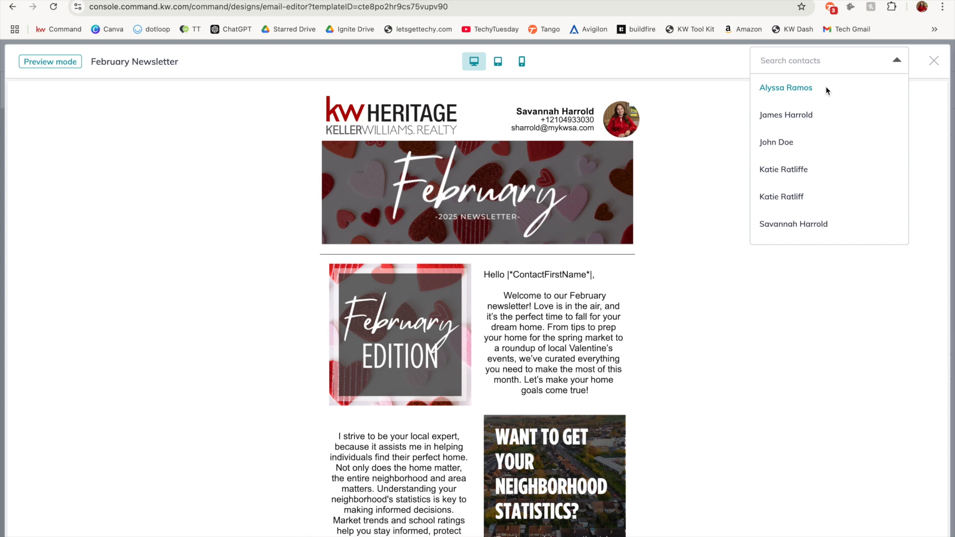
left_click(826, 88)
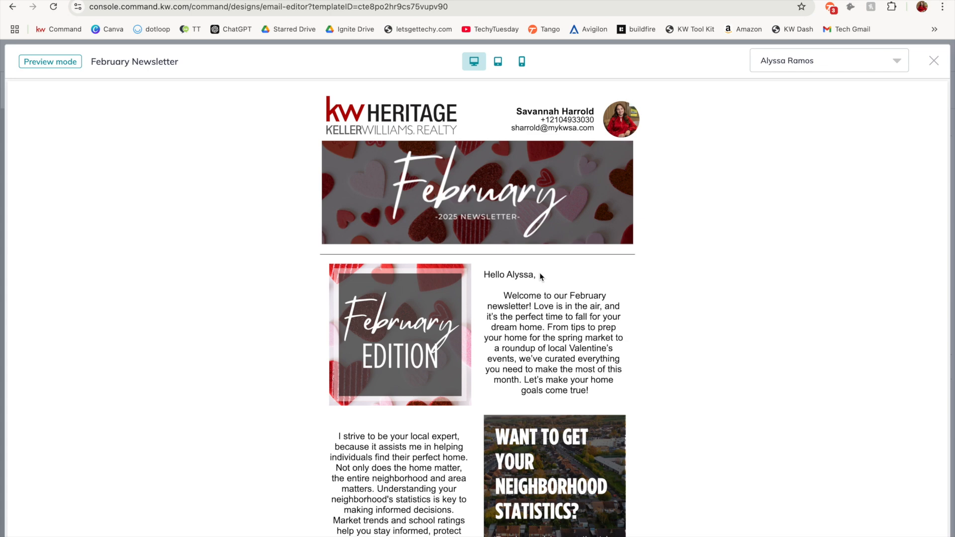
Preview the newsletter in tablet view and in phone view, checking how its sections stack on the phone layout
left_click(499, 70)
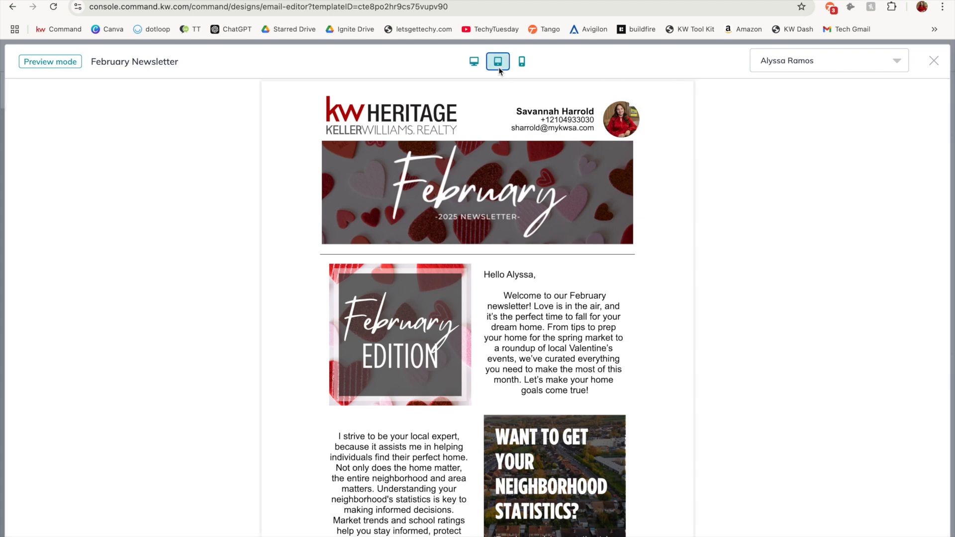
left_click(523, 63)
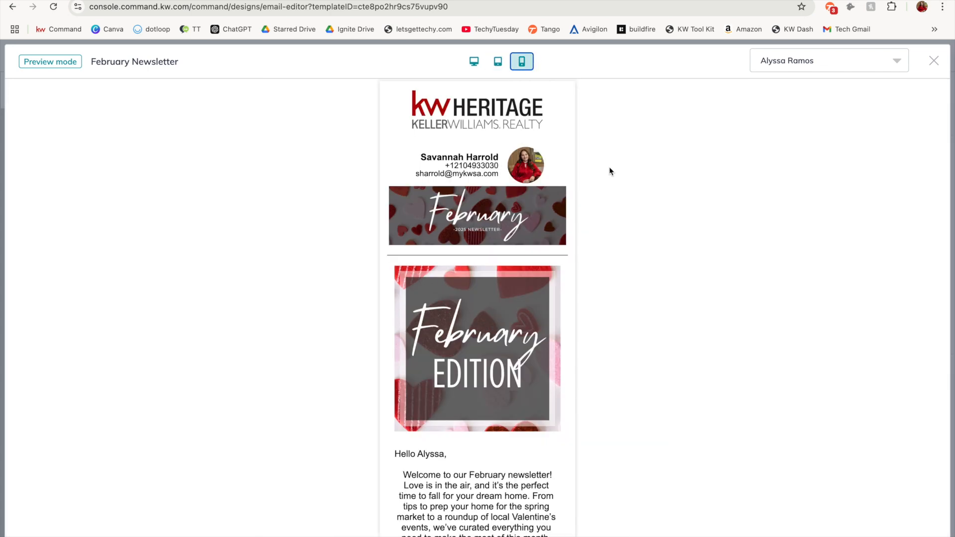
scroll(588, 249, "down", 3)
scroll(588, 253, "down", 4)
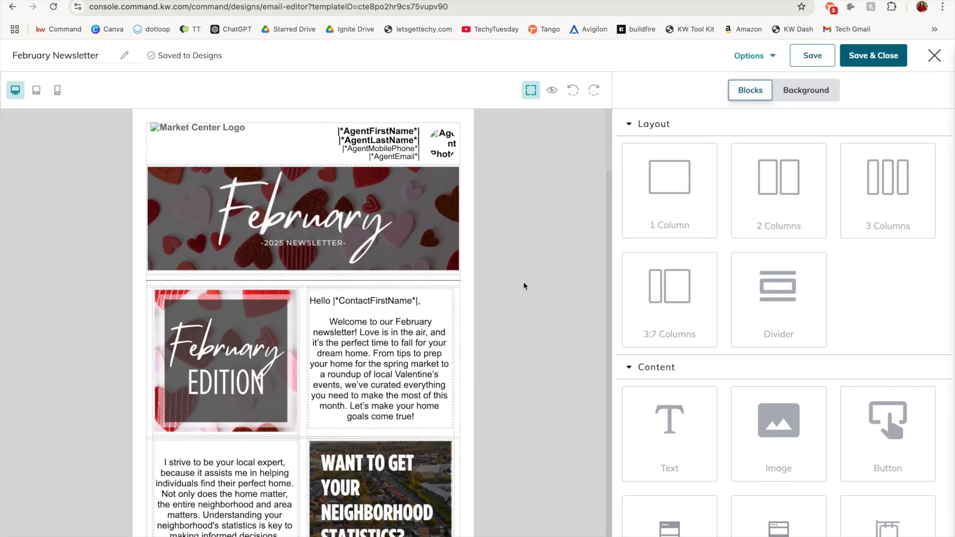
Rename the email design as February Newsletter 2025
left_click(101, 59)
type("2025")
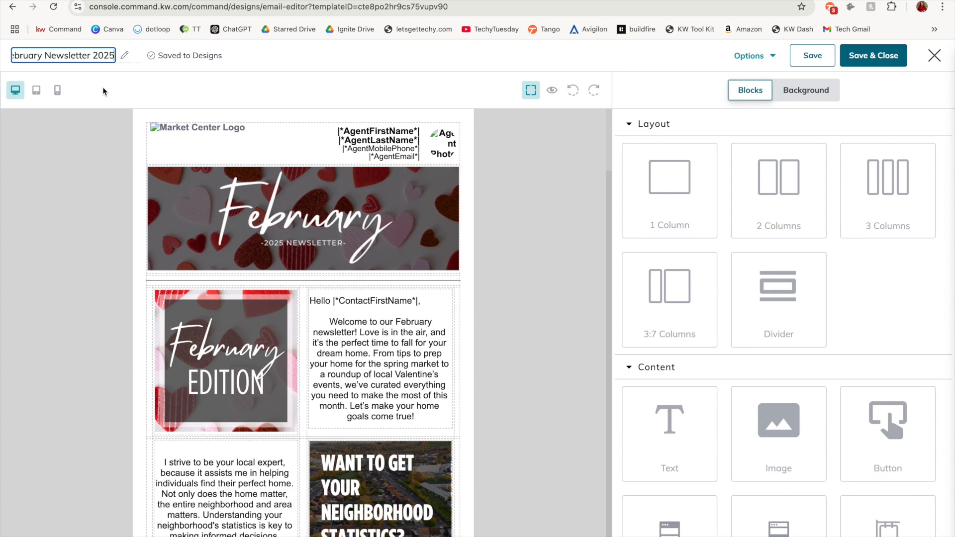
left_click(100, 119)
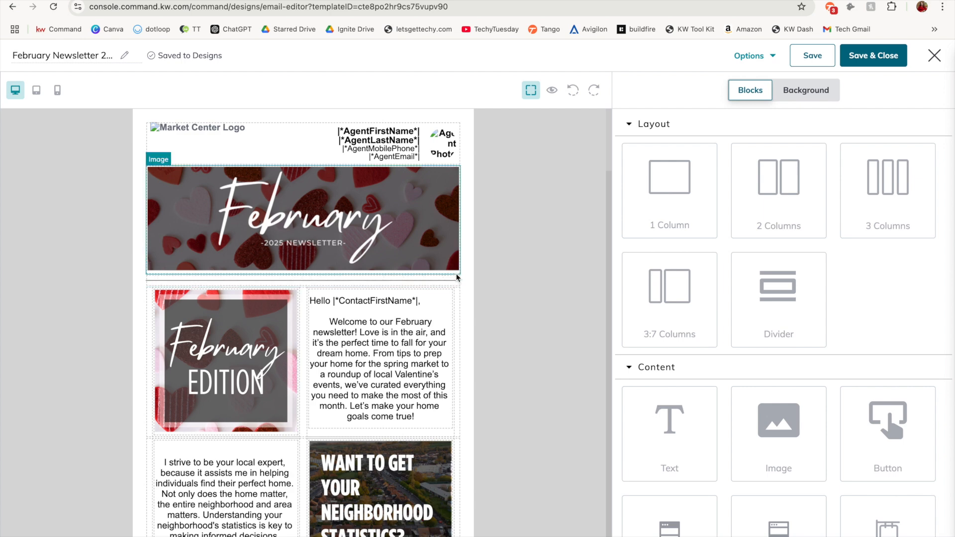
Hide the block outlines to check the newsletter's clean layout, and show them again
left_click(531, 90)
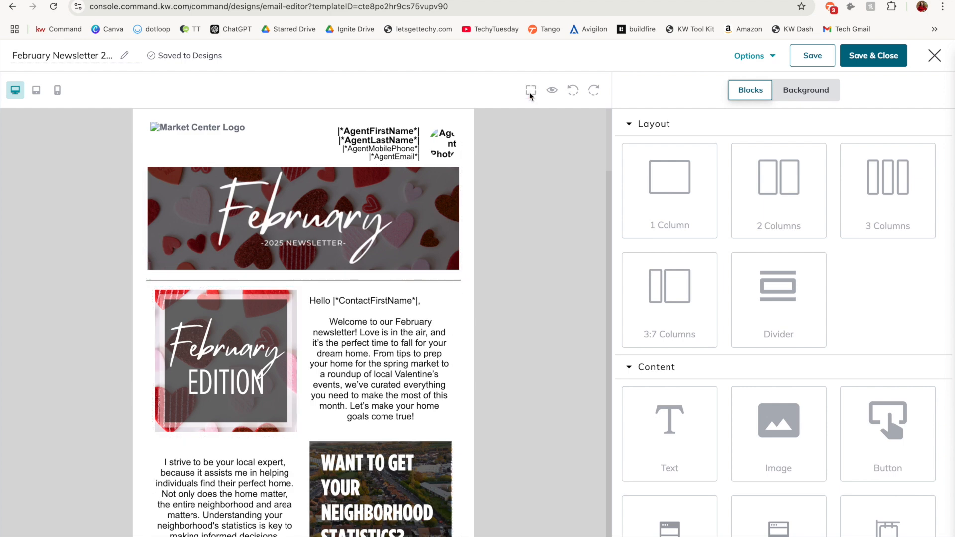
scroll(293, 378, "down", 2)
scroll(538, 437, "down", 3)
scroll(539, 437, "up", 1)
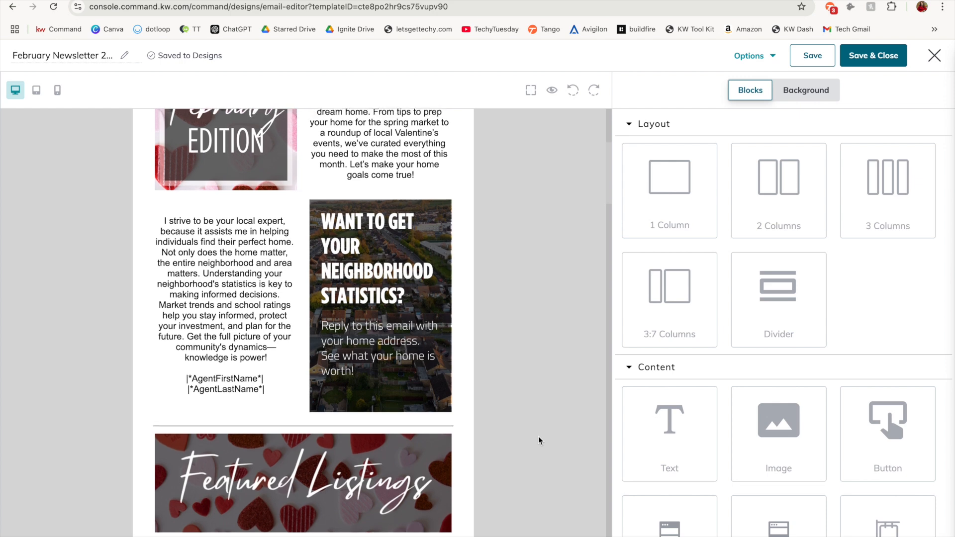
scroll(538, 440, "up", 5)
left_click(531, 90)
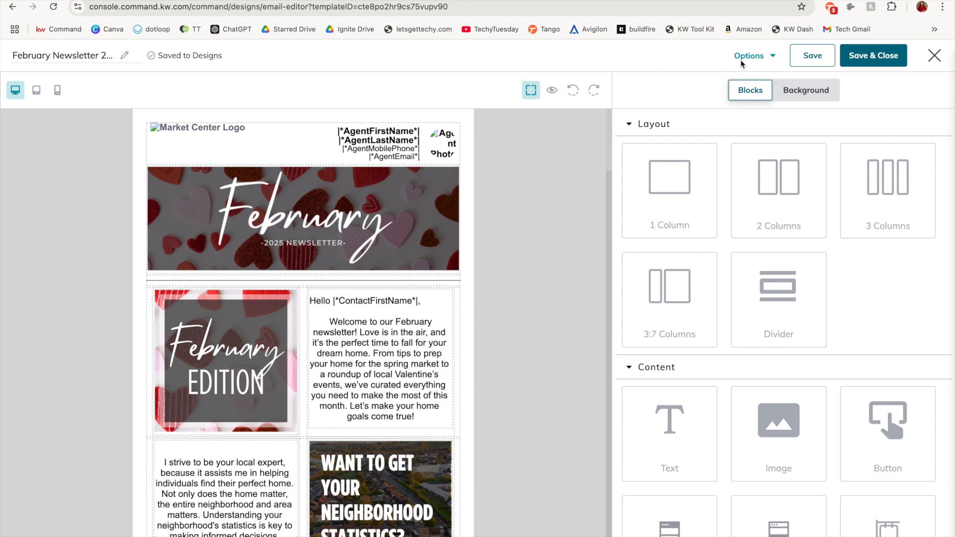
Examine the design's extra options and the layout and content blocks available for building the newsletter
left_click(760, 57)
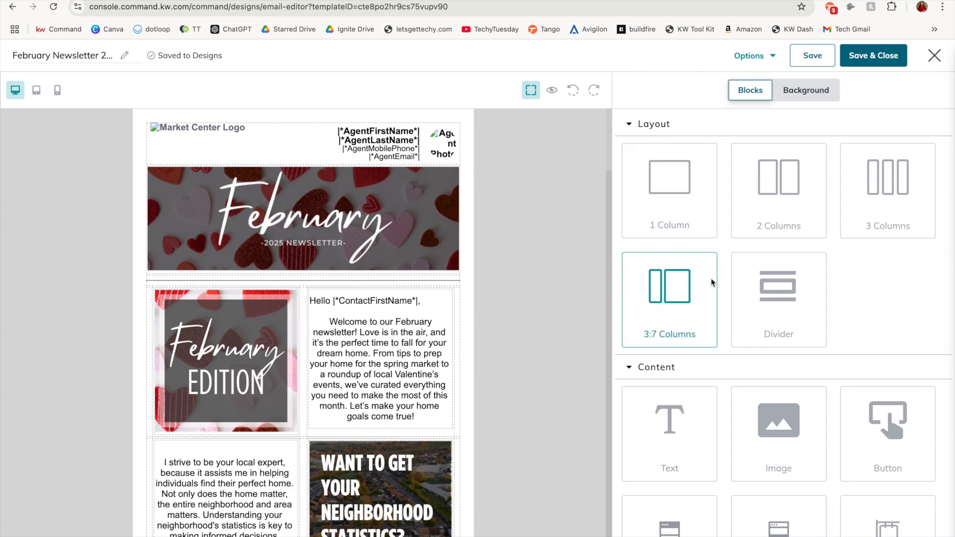
scroll(448, 229, "down", 2)
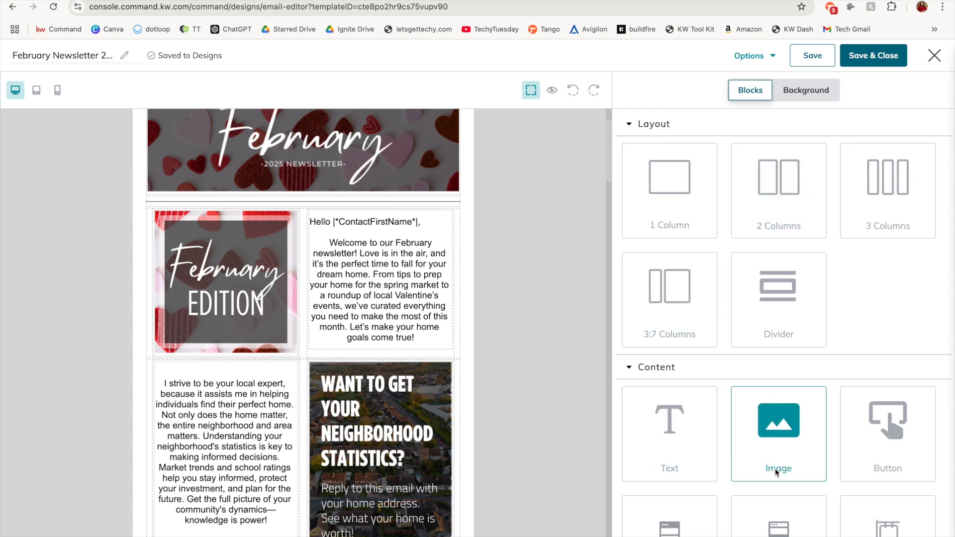
scroll(518, 339, "down", 4)
scroll(518, 339, "down", 1)
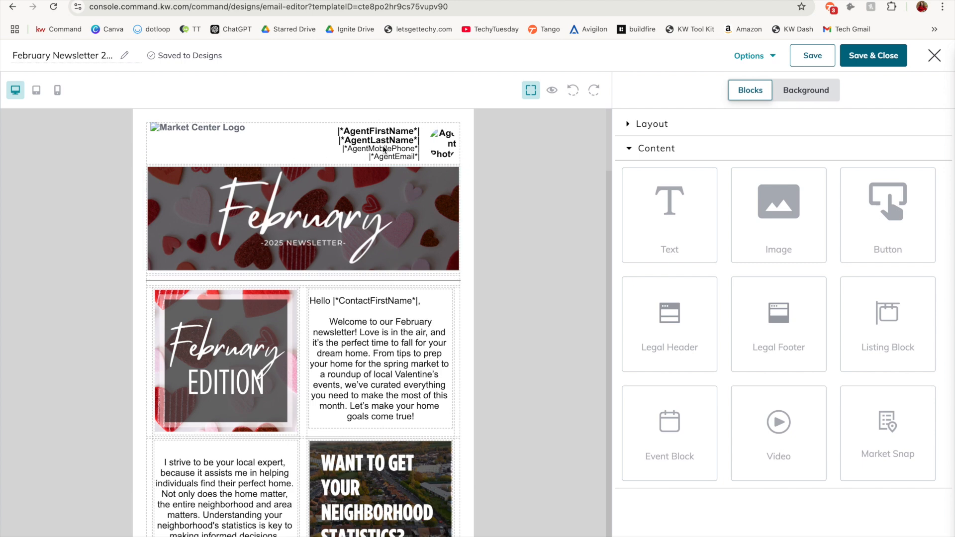
left_click_drag(676, 321, 460, 164)
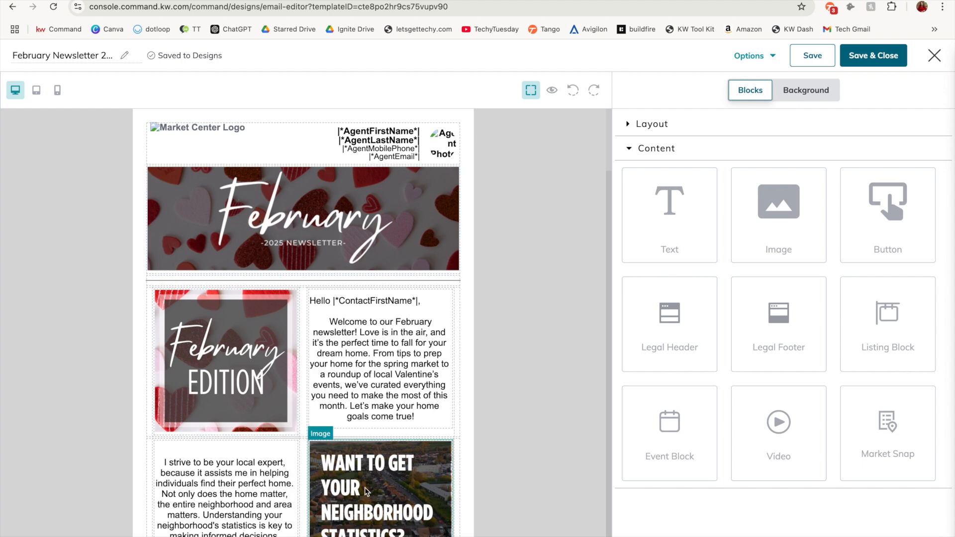
Examine how the newsletter uses the button, legal footer, listing and event blocks in its different sections
scroll(479, 487, "down", 20)
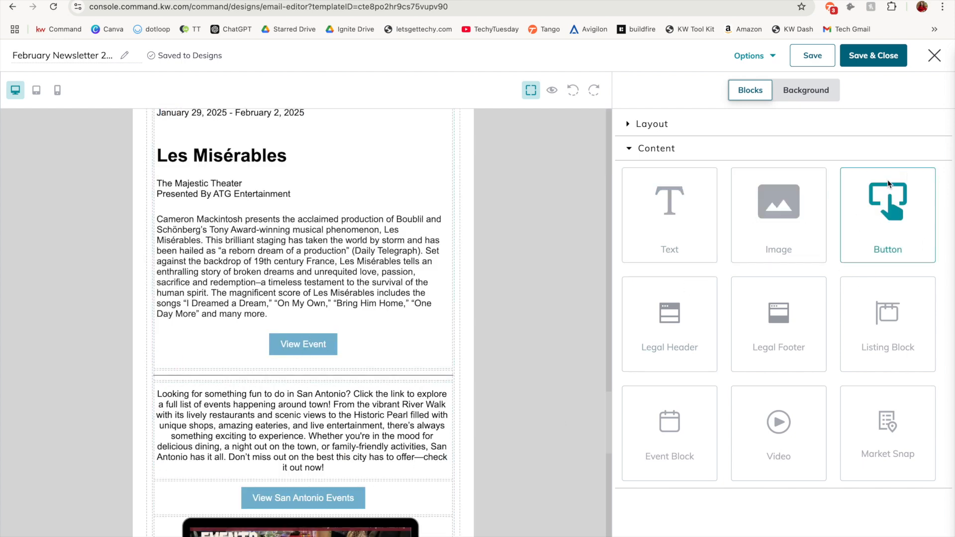
scroll(507, 418, "down", 10)
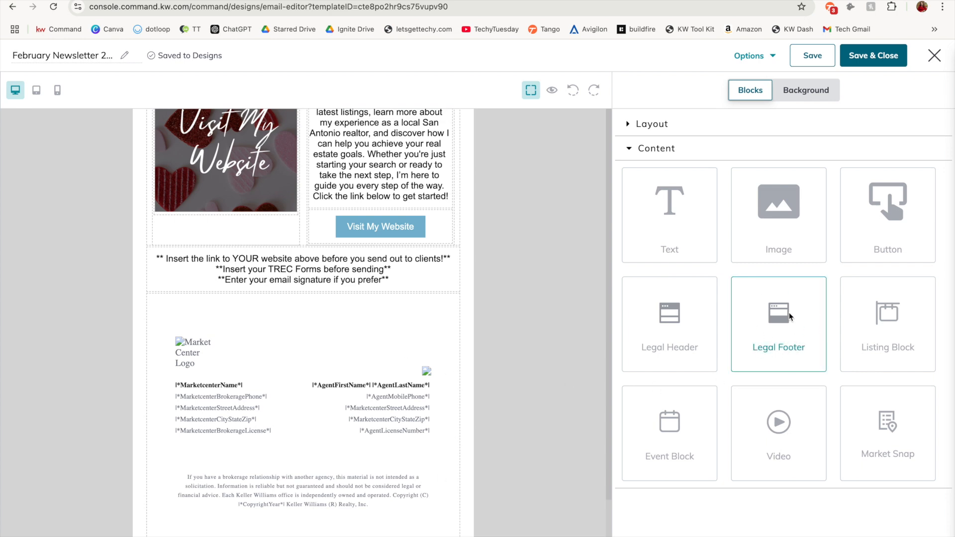
scroll(375, 491, "up", 10)
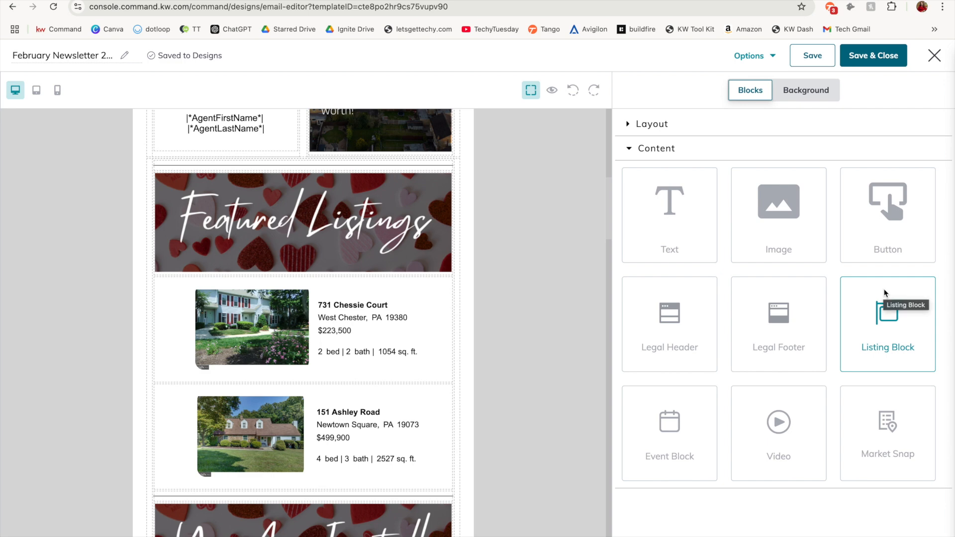
scroll(486, 331, "down", 8)
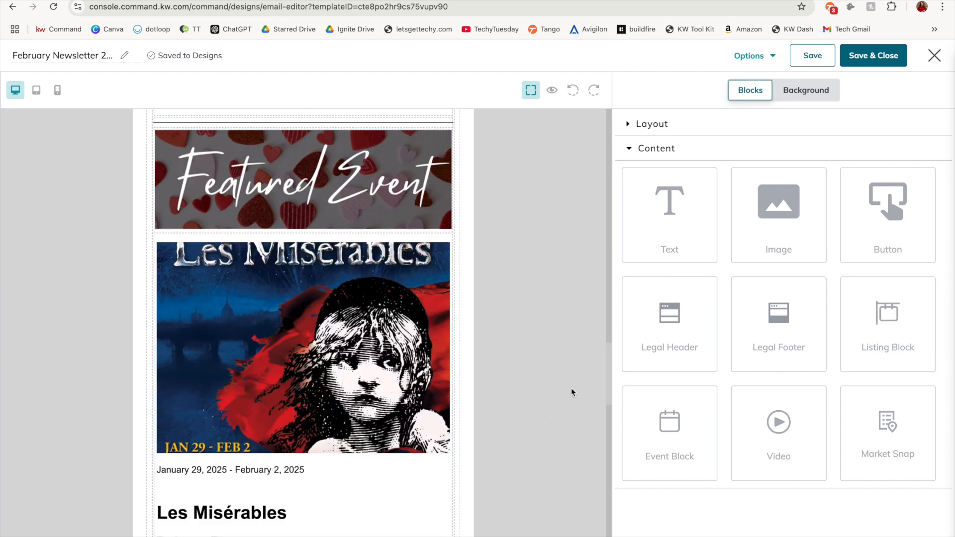
scroll(575, 484, "down", 2)
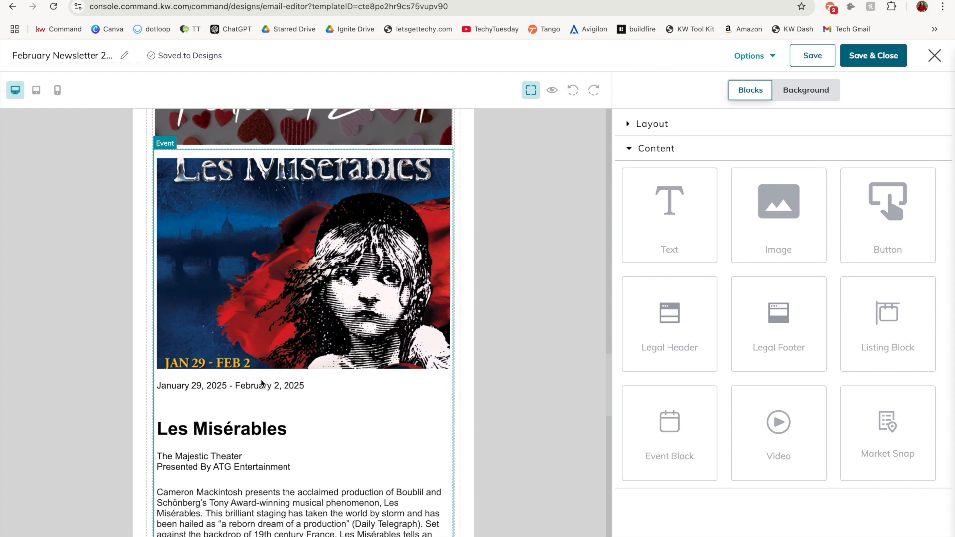
scroll(278, 497, "down", 5)
scroll(302, 529, "up", 3)
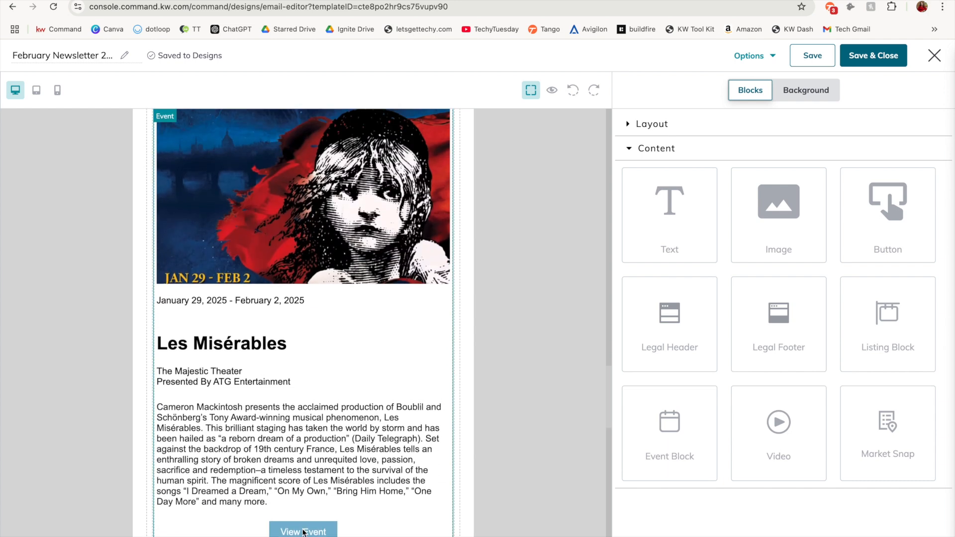
scroll(302, 532, "up", 1)
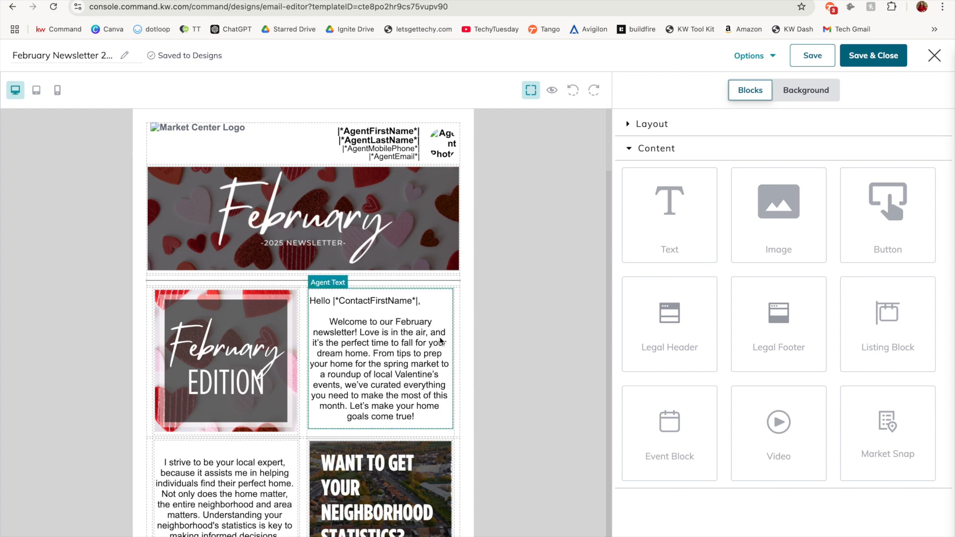
Examine the text editing and styling options of the greeting text block beside the February Edition image
left_click(396, 381)
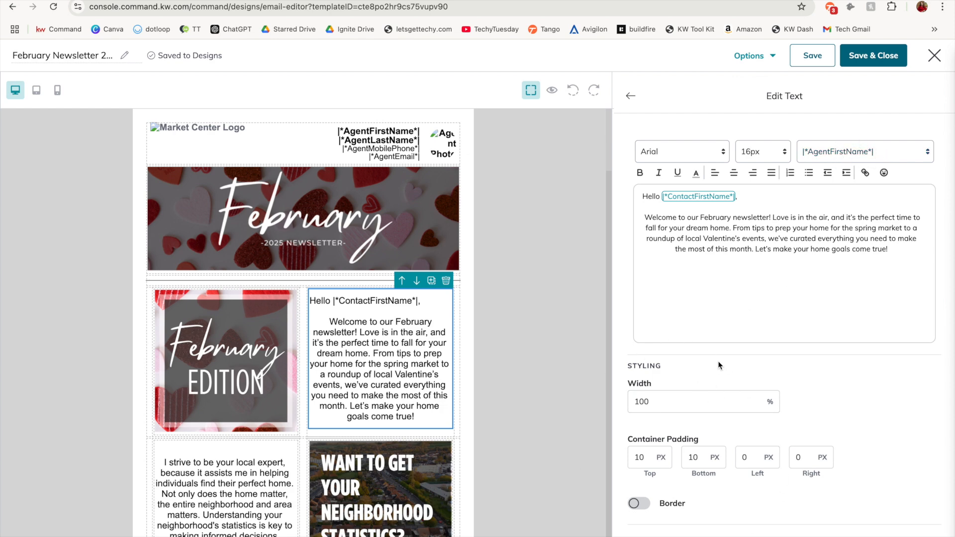
left_click(629, 97)
Examine the first featured listing's settings, including its autofill, image, address, features, link, font, padding, position and layout options
scroll(465, 433, "down", 10)
scroll(464, 433, "up", 1)
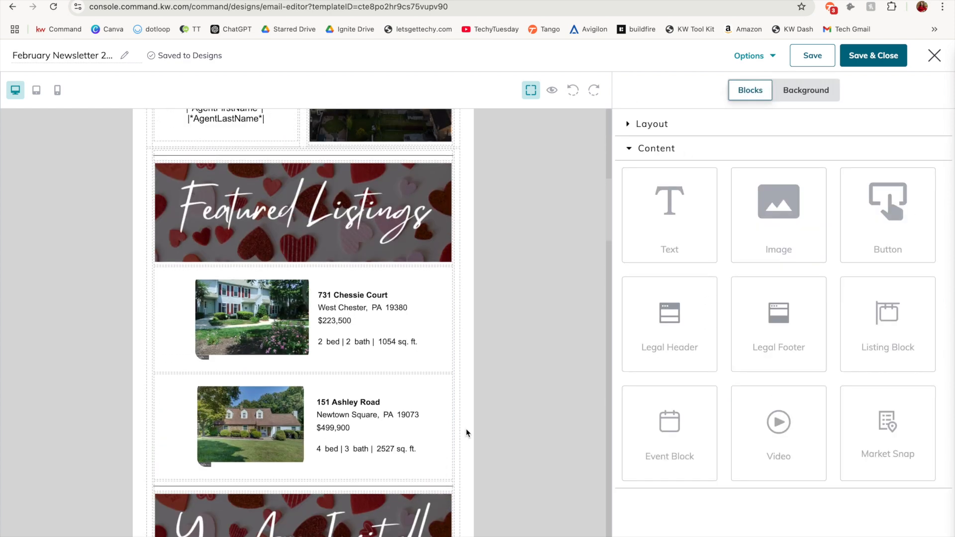
left_click(414, 285)
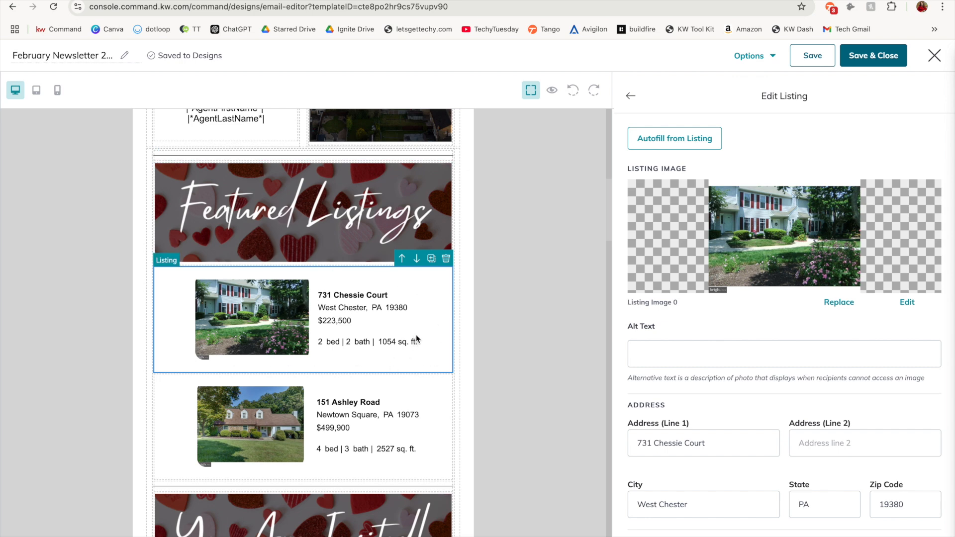
scroll(842, 316, "down", 1)
scroll(842, 318, "down", 3)
scroll(842, 318, "up", 4)
scroll(840, 311, "down", 5)
scroll(858, 321, "down", 4)
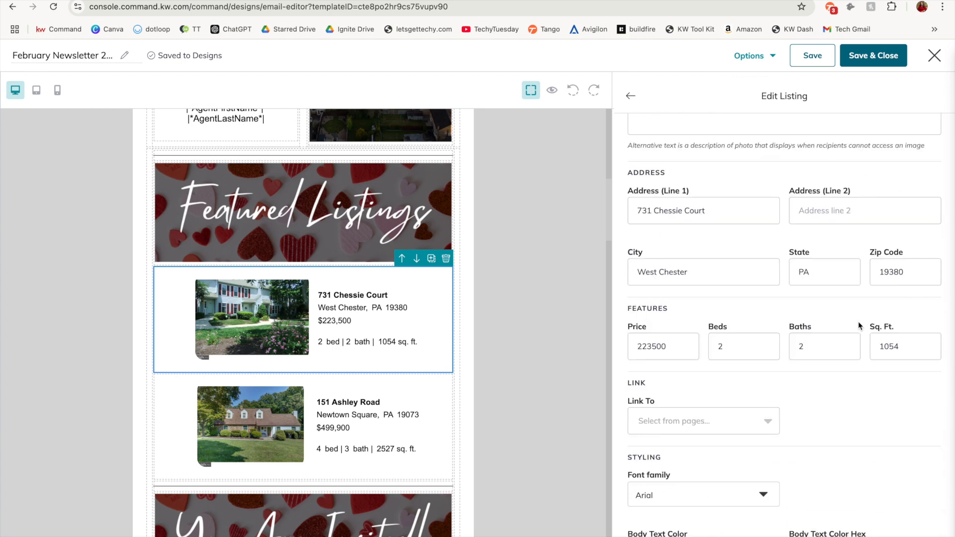
scroll(853, 408, "up", 1)
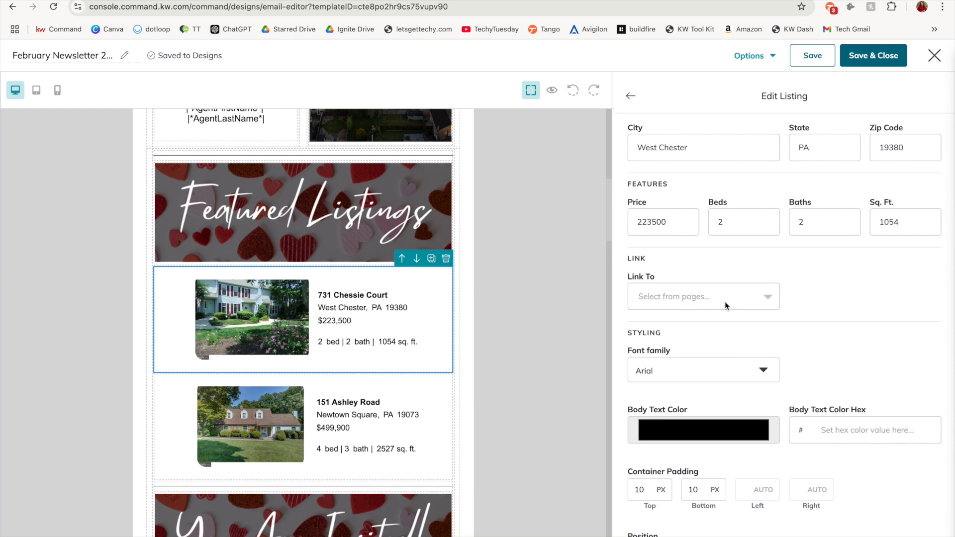
scroll(725, 301, "down", 2)
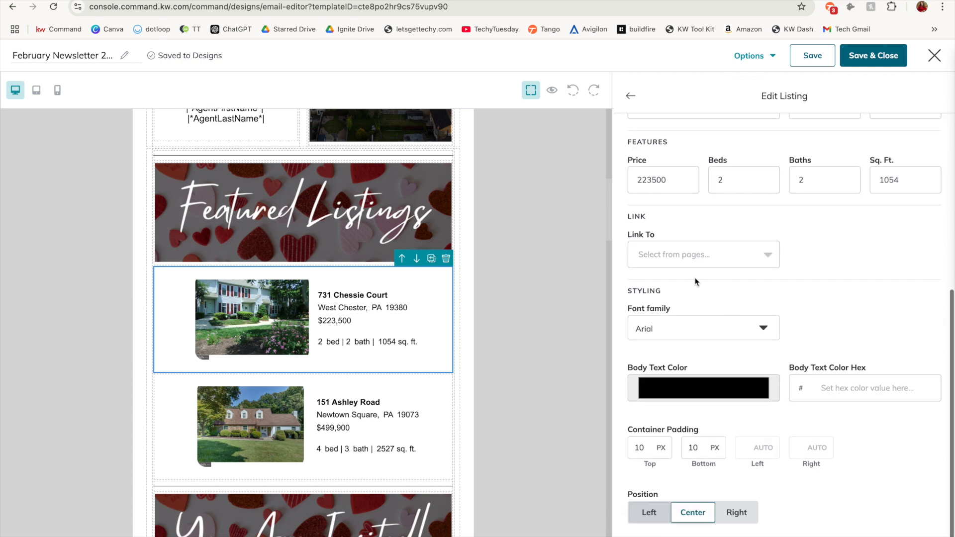
scroll(786, 467, "down", 2)
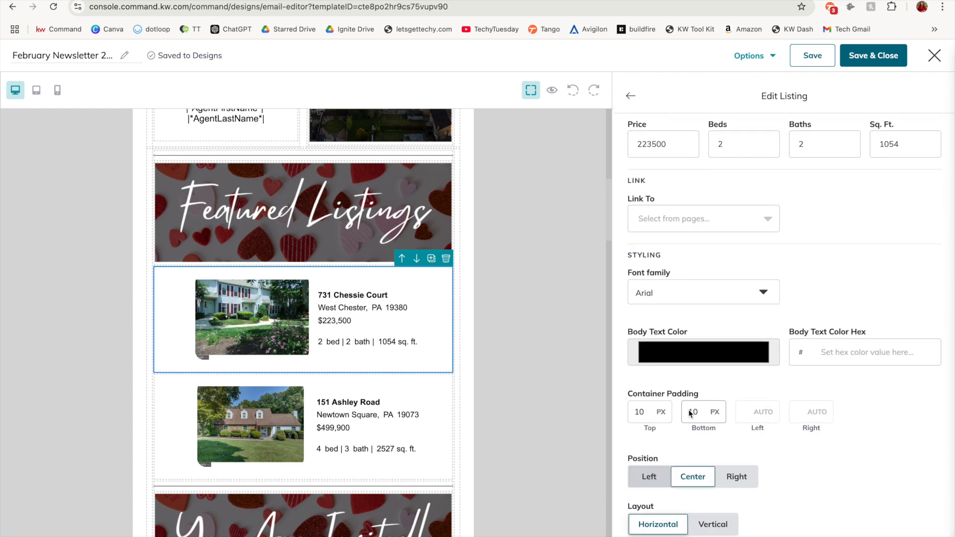
scroll(796, 423, "up", 20)
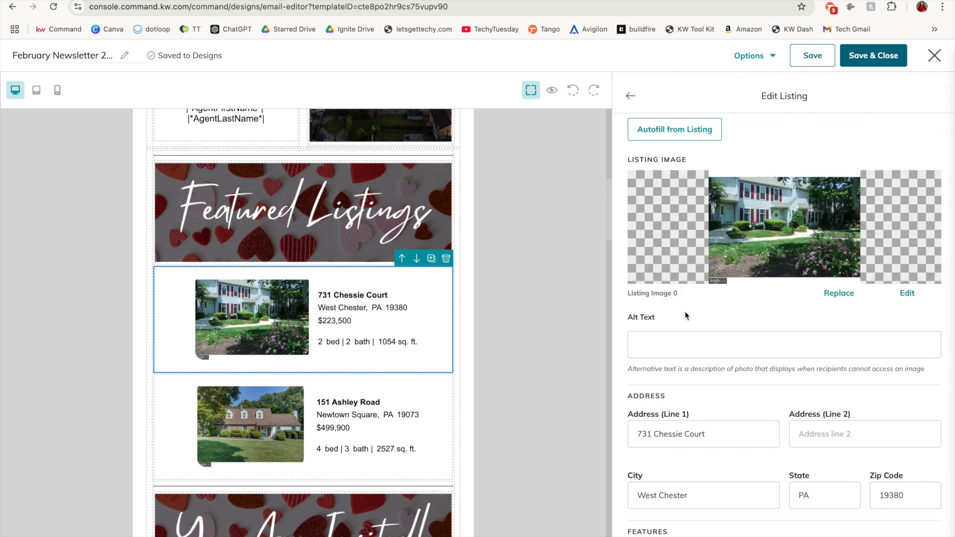
left_click(631, 98)
Examine the replacement, alt text, link and styling settings of the placeholder image under the You Are Invited! banner
scroll(551, 335, "down", 10)
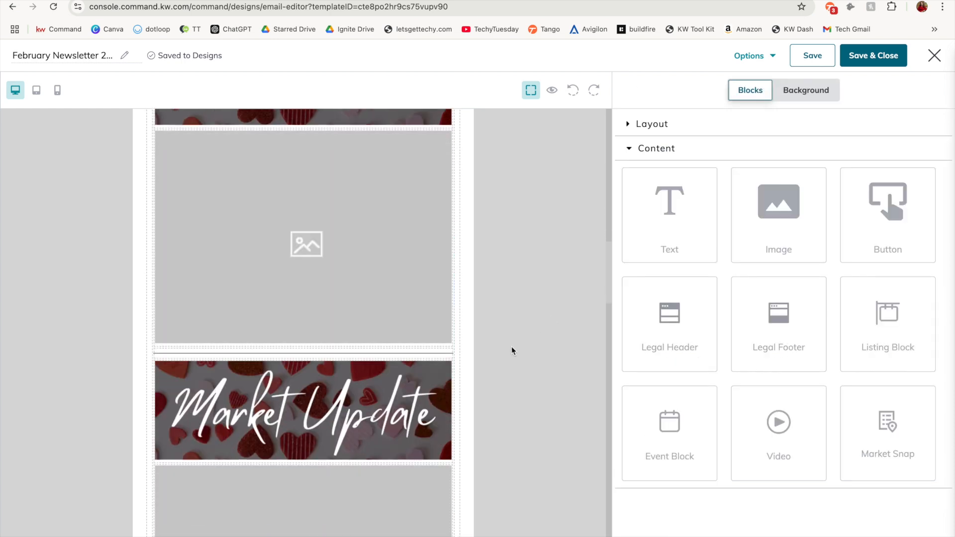
left_click(351, 185)
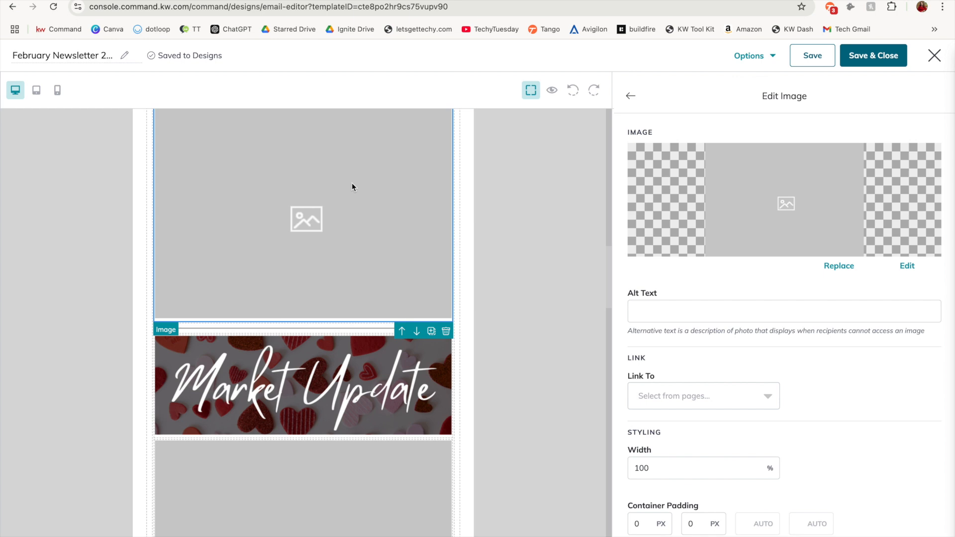
scroll(349, 201, "up", 2)
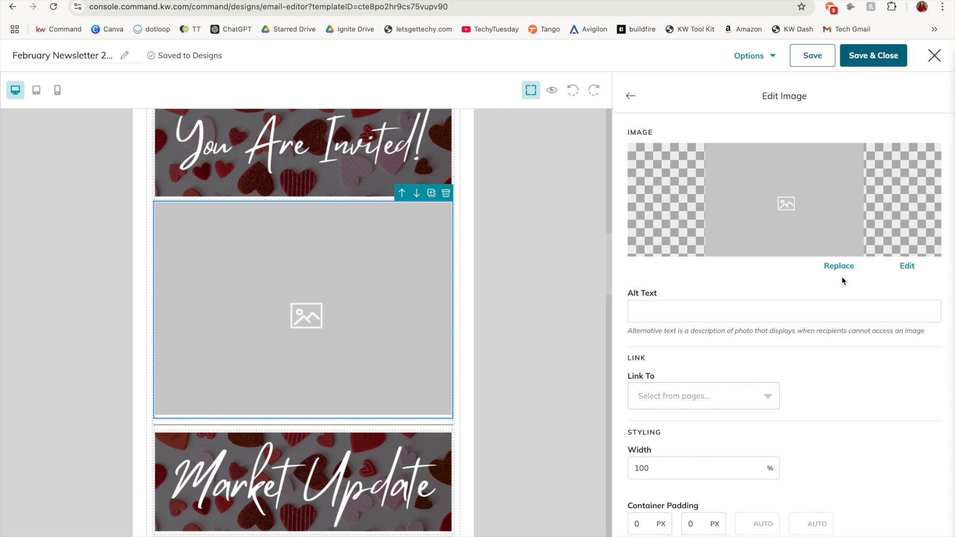
scroll(842, 276, "down", 3)
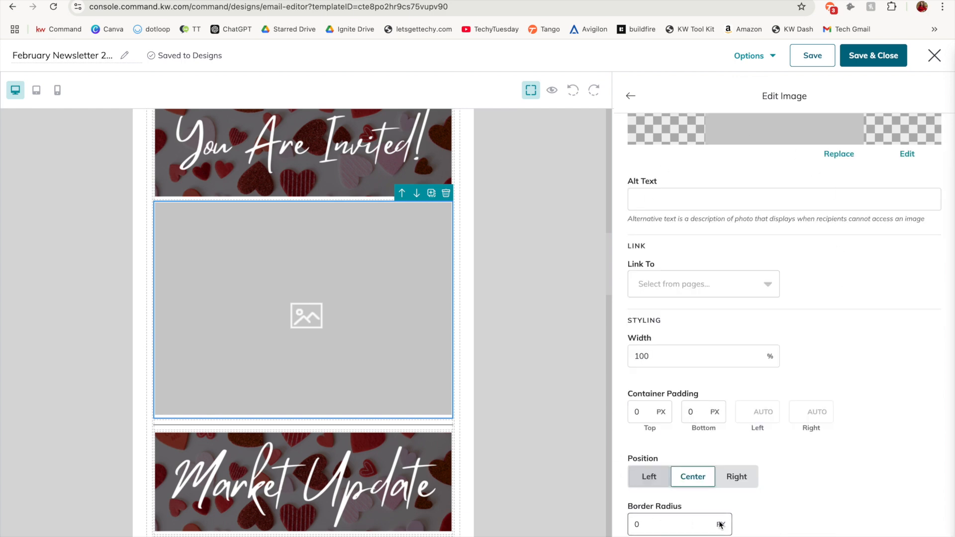
scroll(787, 487, "up", 3)
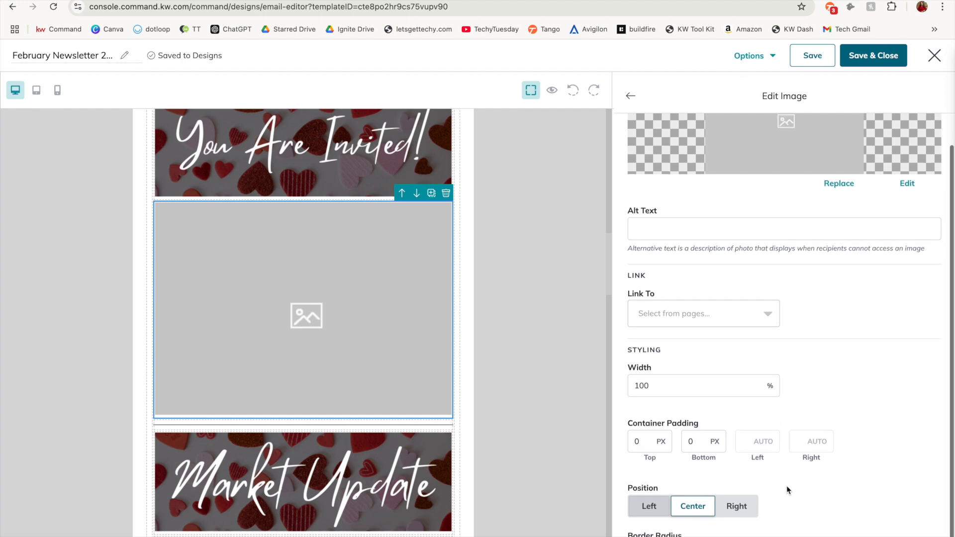
left_click(630, 96)
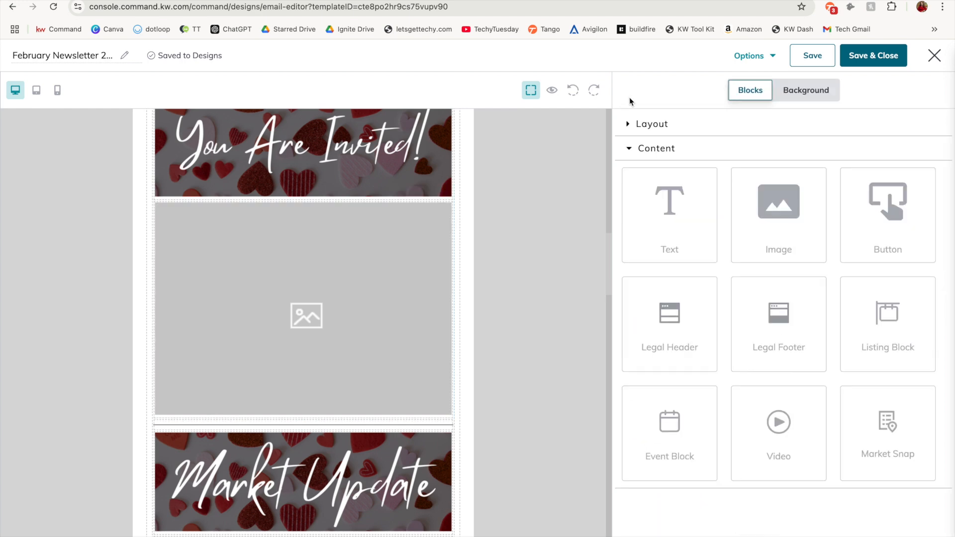
Enter $200,000 as the Median Price in the Key Highlights list of the Market Update section
scroll(515, 386, "down", 8)
left_click(291, 262)
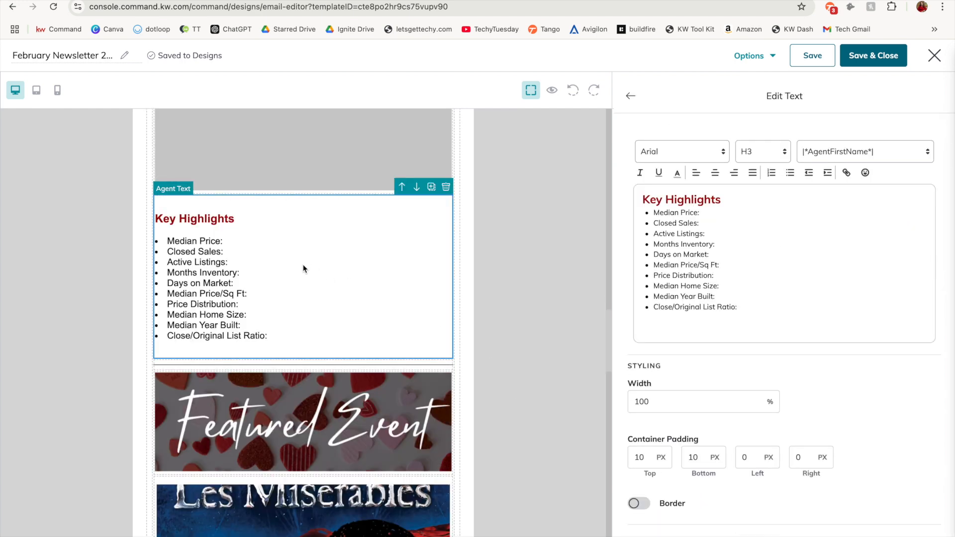
left_click(729, 222)
left_click(727, 216)
type("$200,000")
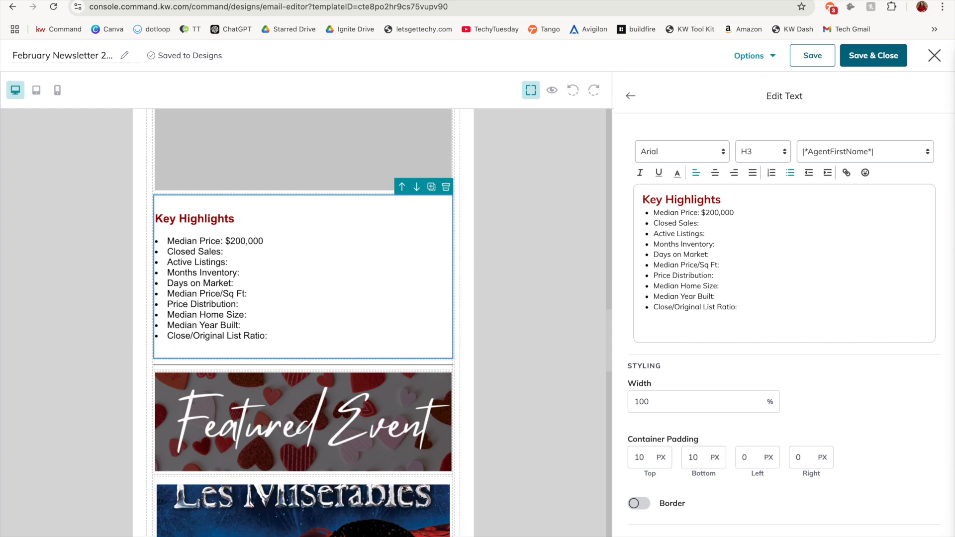
Undo the Median Price entry in Key Highlights, and try clearing the whole text block before undoing that deletion
key("super+z")
left_click_drag(752, 317, 621, 204)
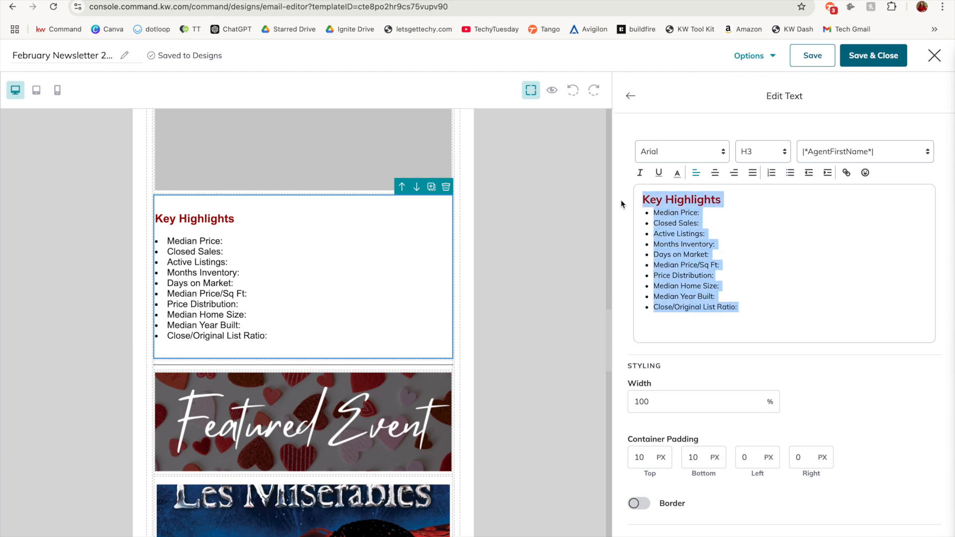
key("BackSpace")
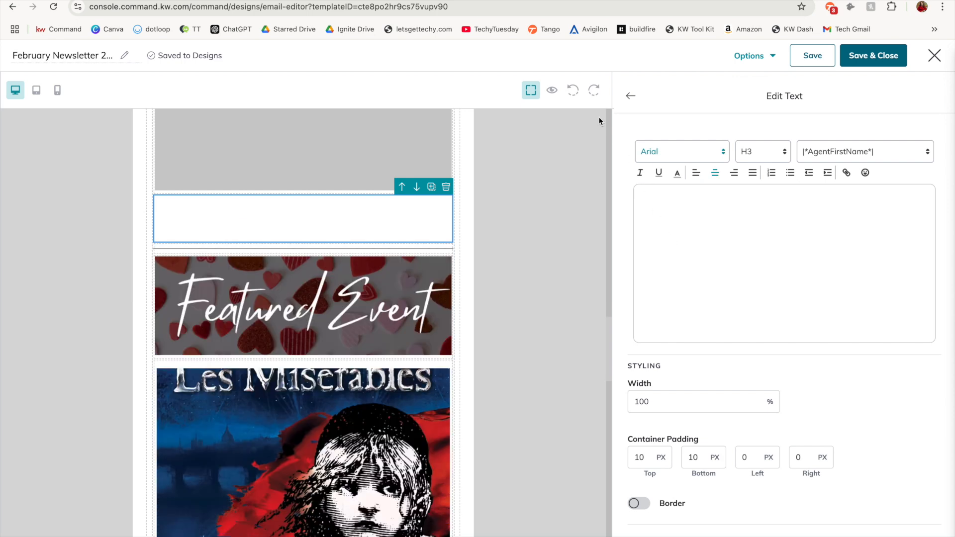
left_click(574, 93)
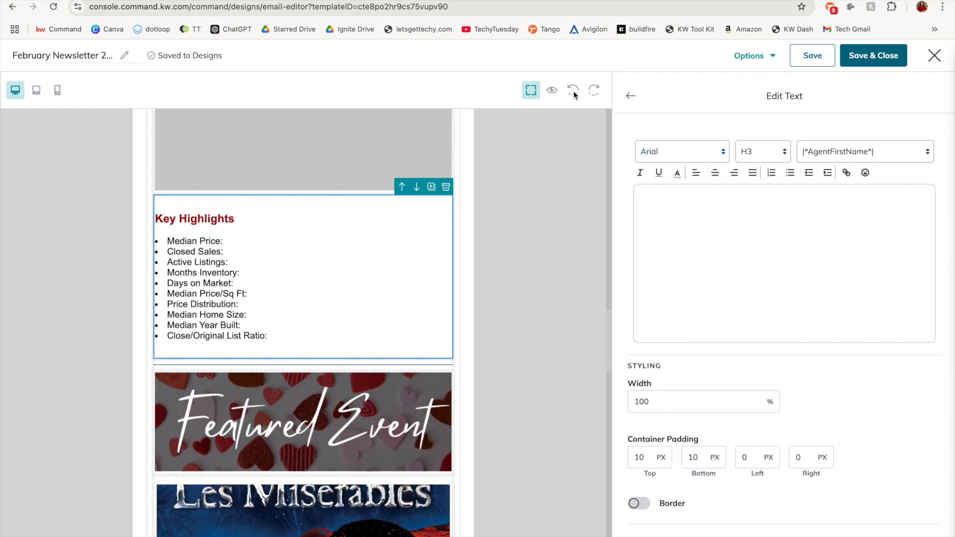
left_click(496, 269)
Examine the text editing options of the Les Misérables event's title, date and description
scroll(497, 268, "down", 7)
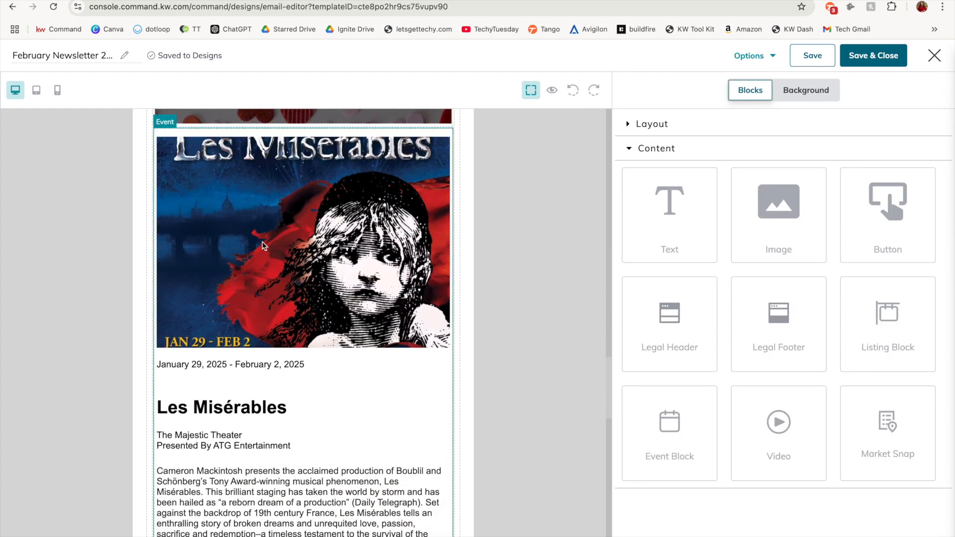
left_click(355, 381)
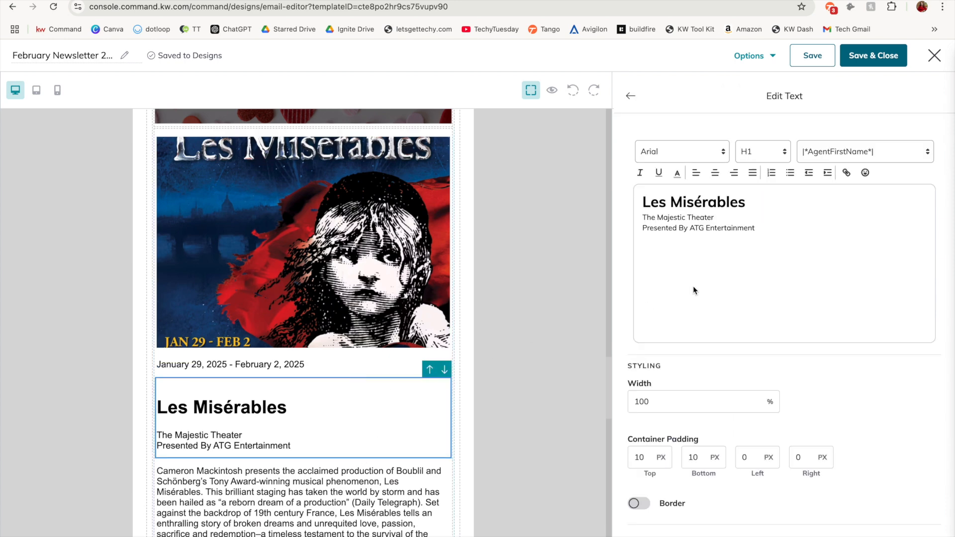
scroll(318, 396, "down", 1)
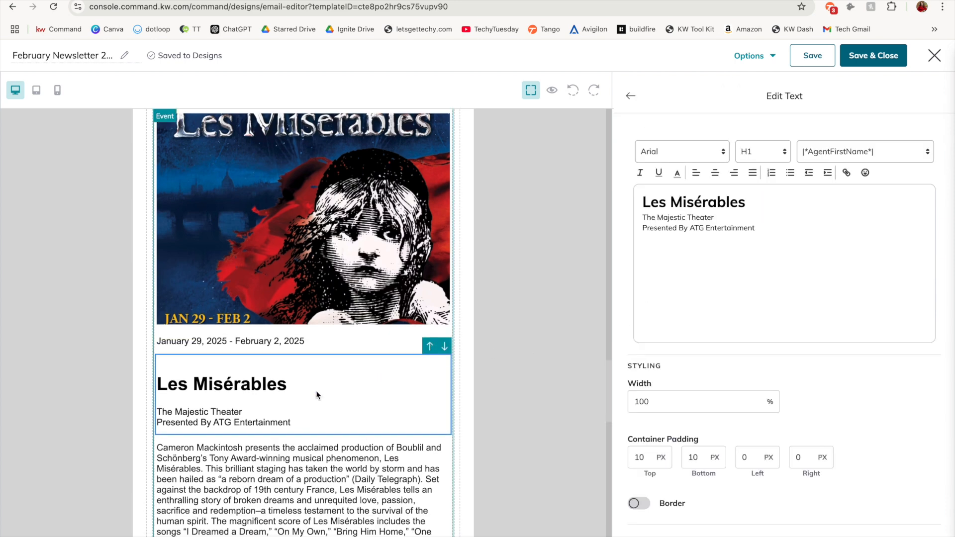
scroll(317, 395, "down", 1)
left_click(303, 329)
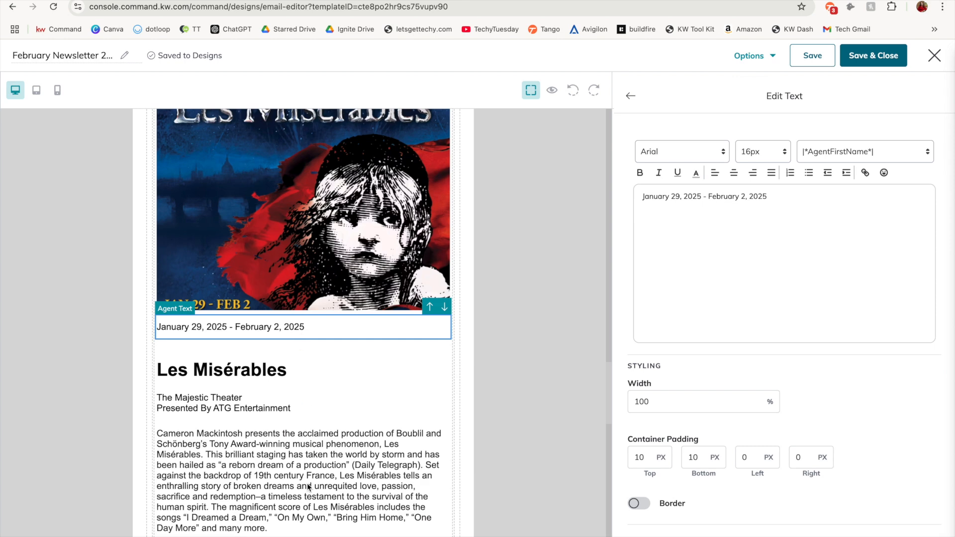
left_click(307, 470)
scroll(306, 468, "down", 4)
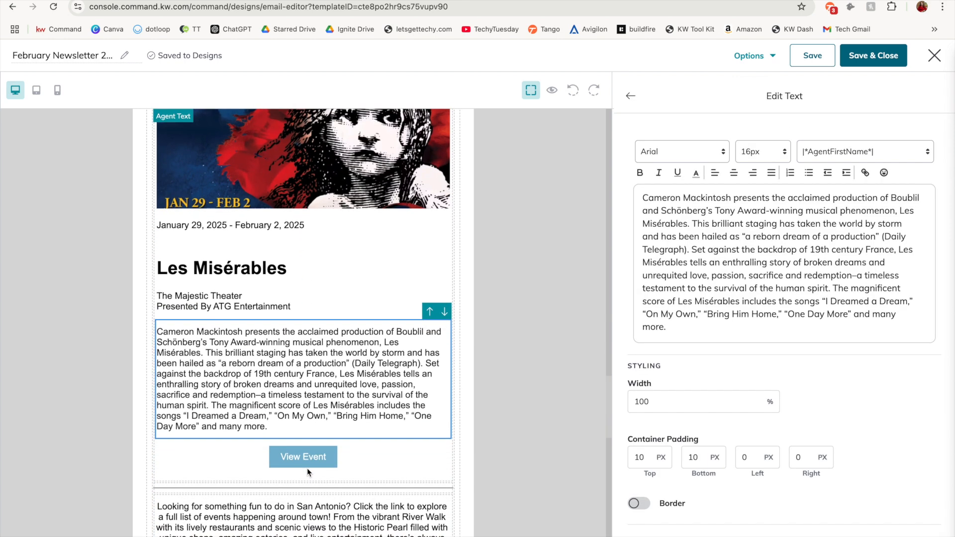
Examine the event's View Event button settings, including its text, web address, width, colors, font, padding and position
left_click(334, 159)
left_click(300, 462)
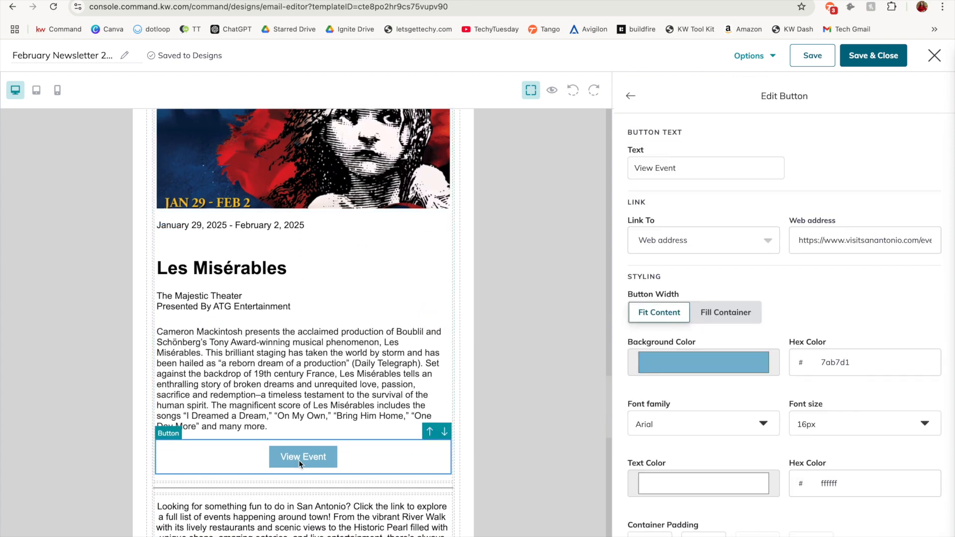
scroll(300, 464, "down", 1)
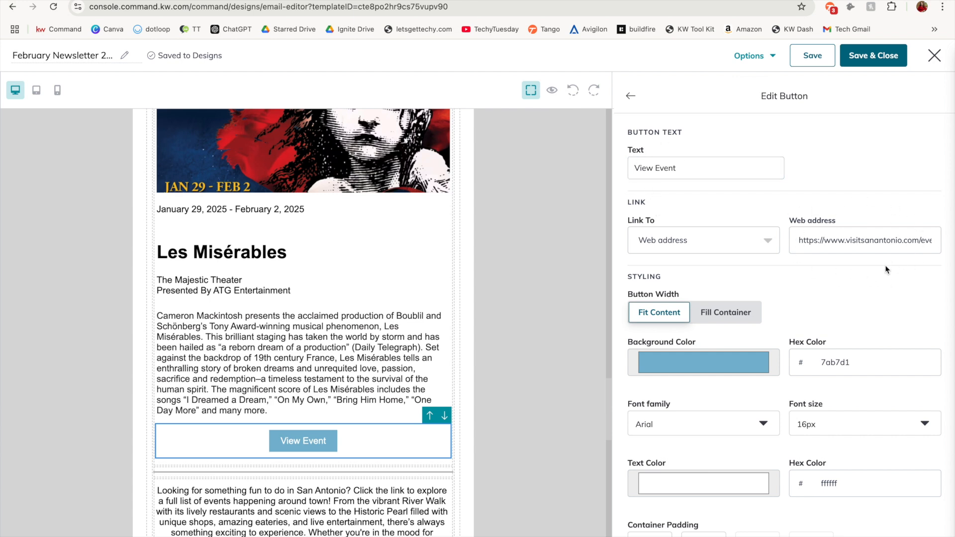
scroll(775, 303, "down", 2)
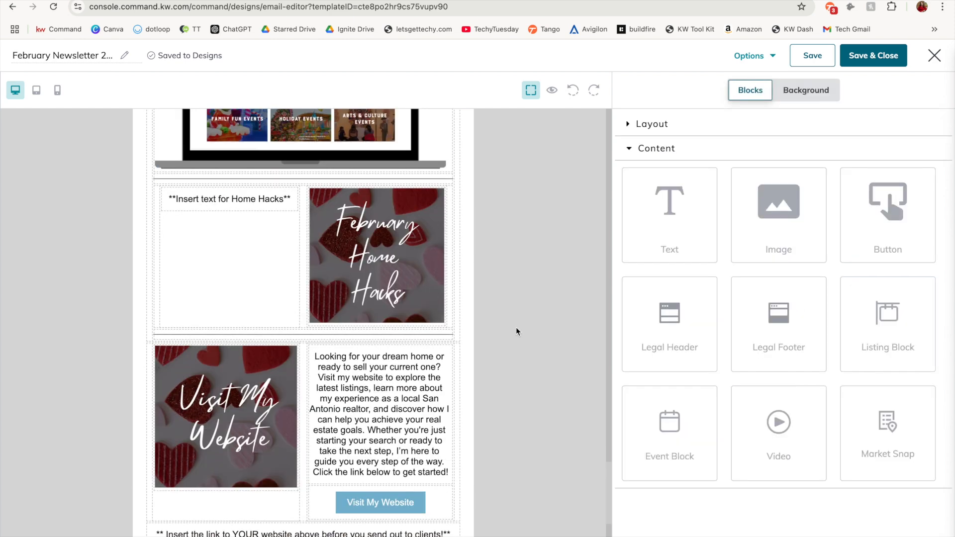
Open the Home Hacks text block beside the February Home Hacks image and select its placeholder text
scroll(515, 327, "down", 1)
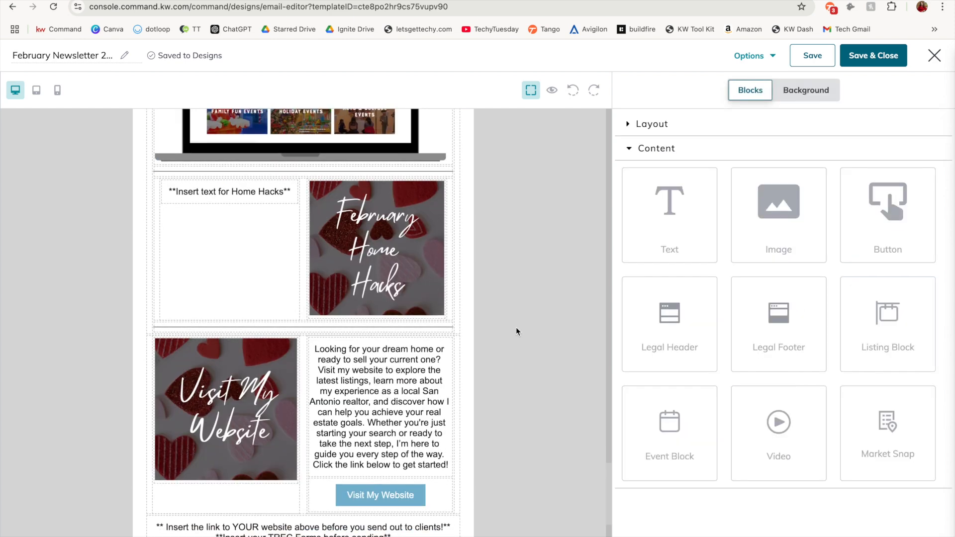
left_click(234, 193)
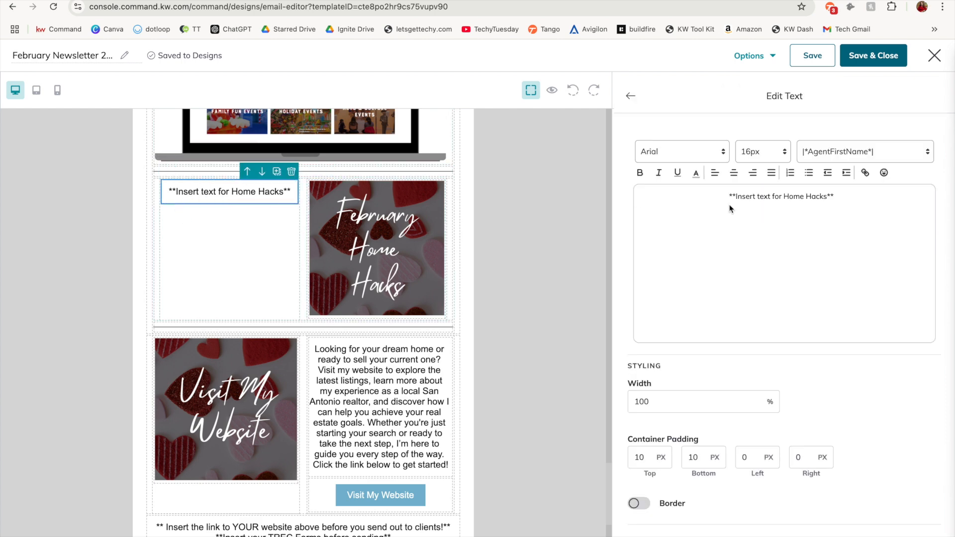
left_click_drag(863, 201, 690, 201)
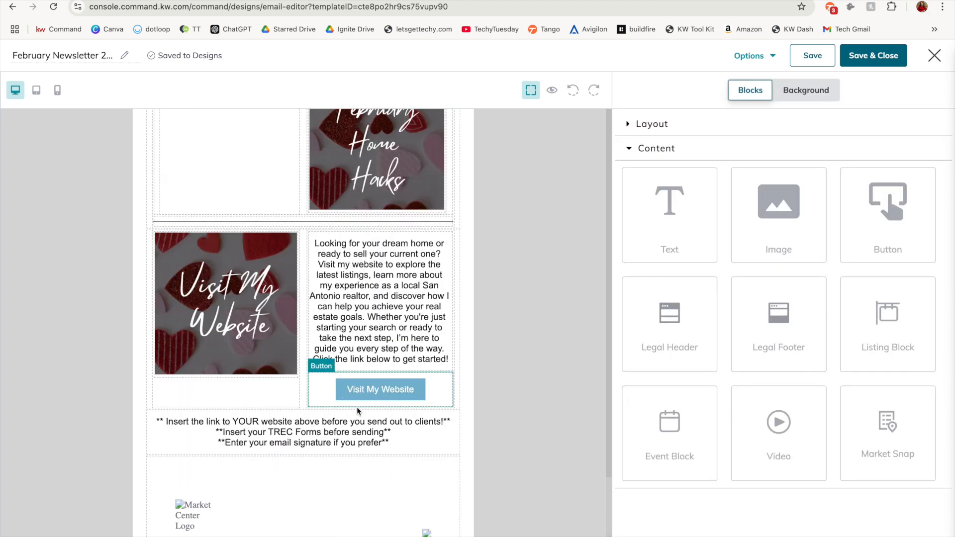
left_click(379, 392)
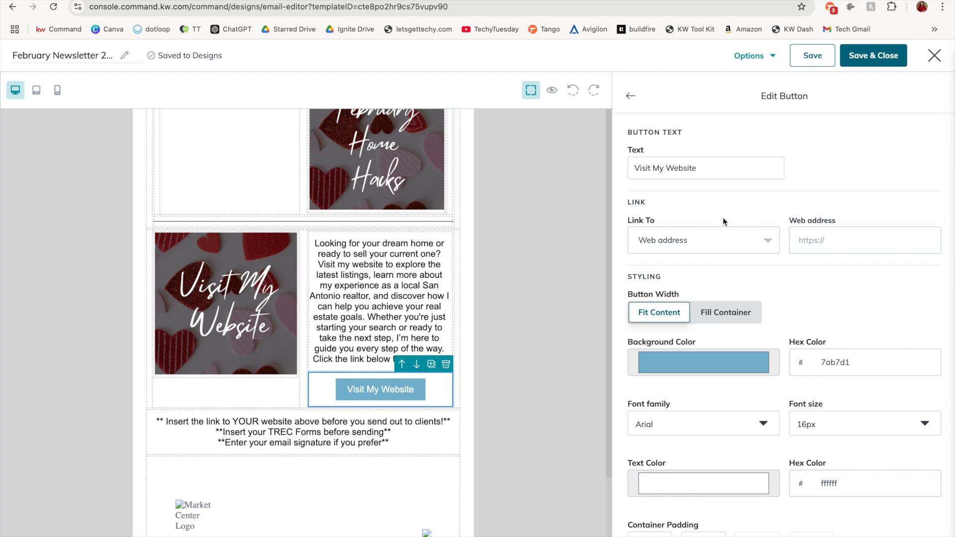
left_click(819, 242)
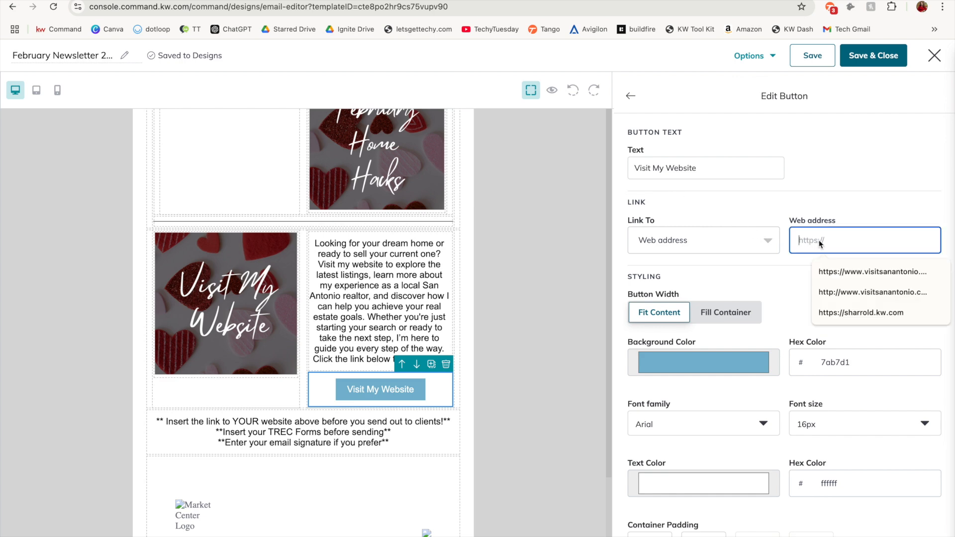
type("kwheritagetech.kw.com")
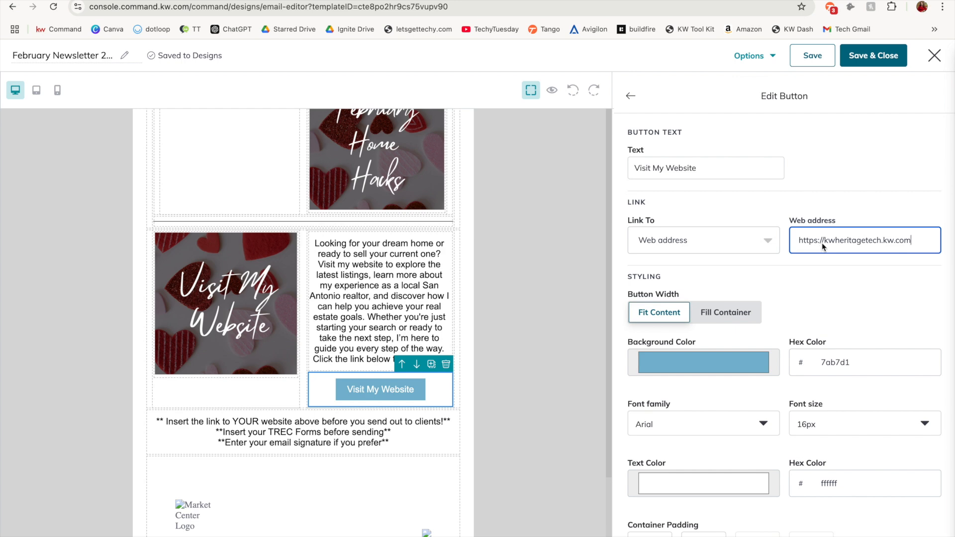
scroll(805, 336, "down", 2)
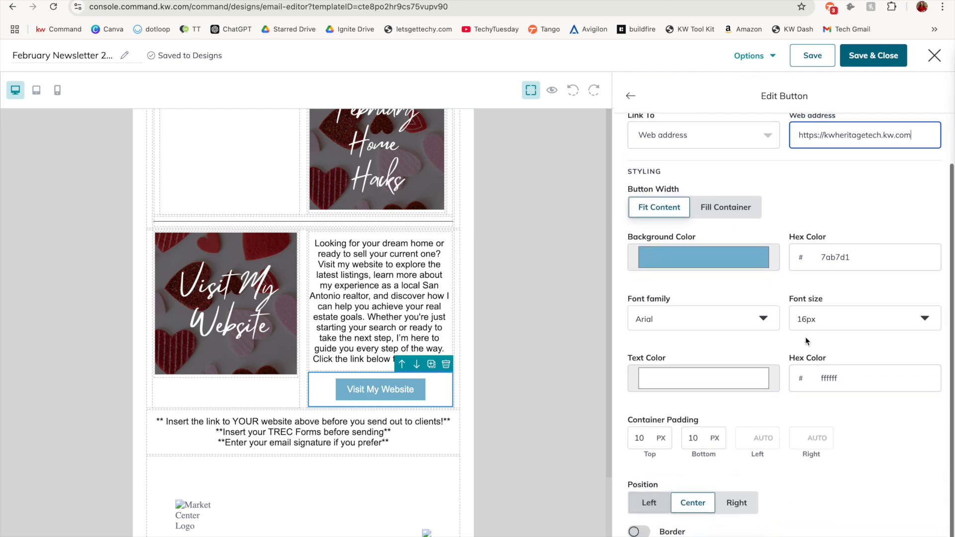
scroll(805, 337, "down", 1)
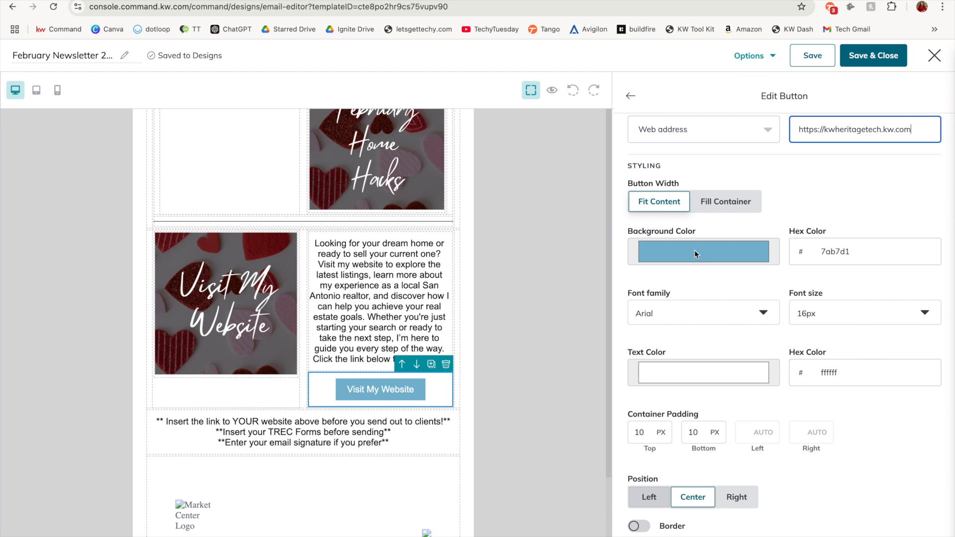
scroll(695, 253, "up", 1)
Clear the website link, TREC Forms and email signature reminders from the text block below the Visit My Website section
left_click(361, 305)
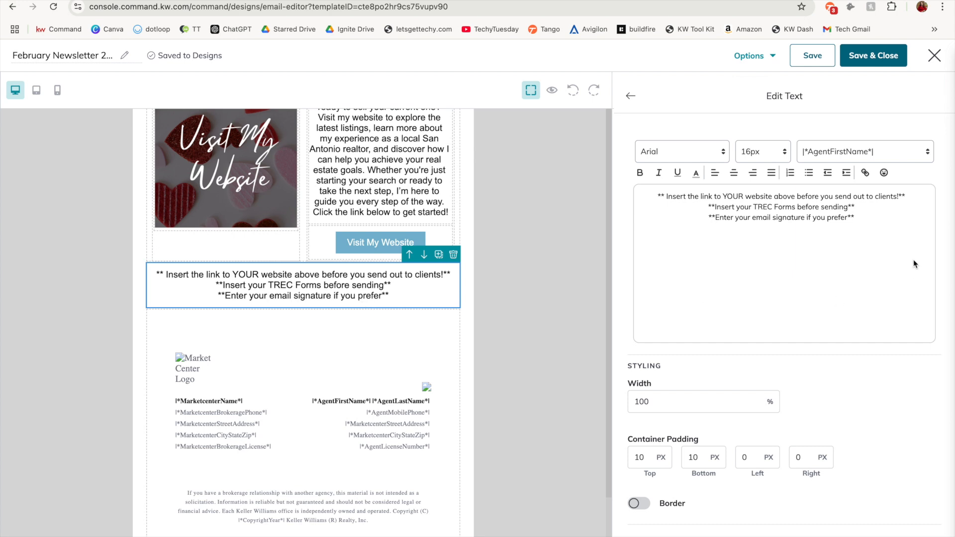
left_click(865, 225)
left_click_drag(860, 223, 643, 199)
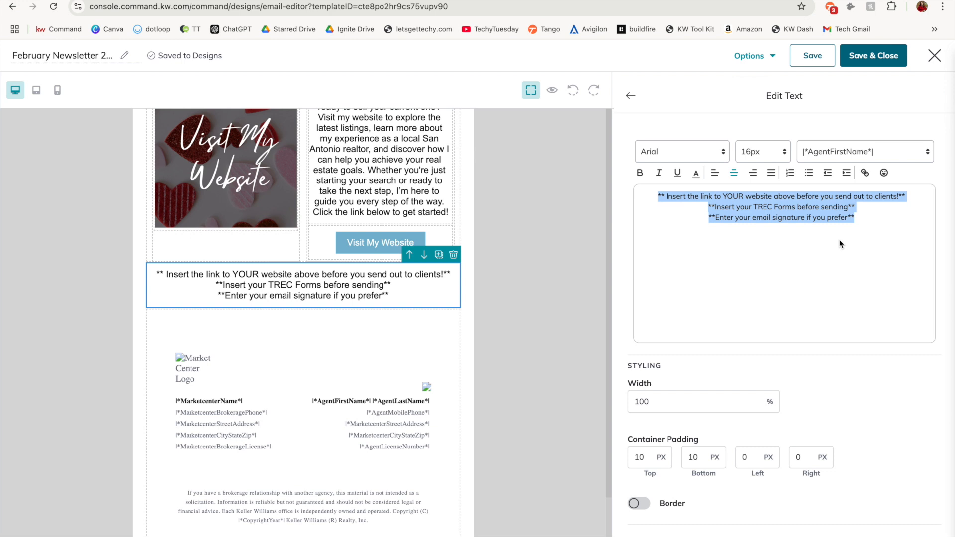
key("BackSpace")
left_click(631, 96)
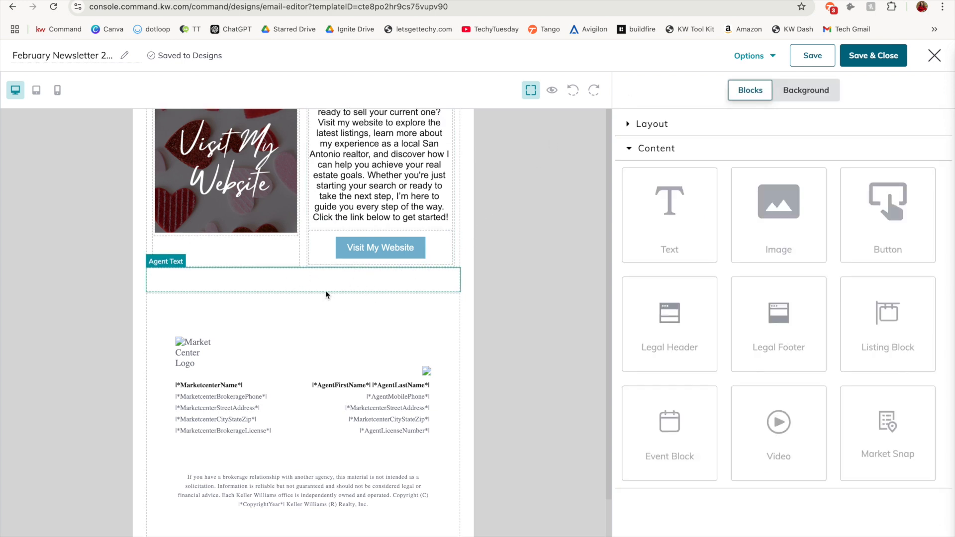
Delete the empty text block between the Visit My Website section and the legal footer
scroll(265, 287, "up", 1)
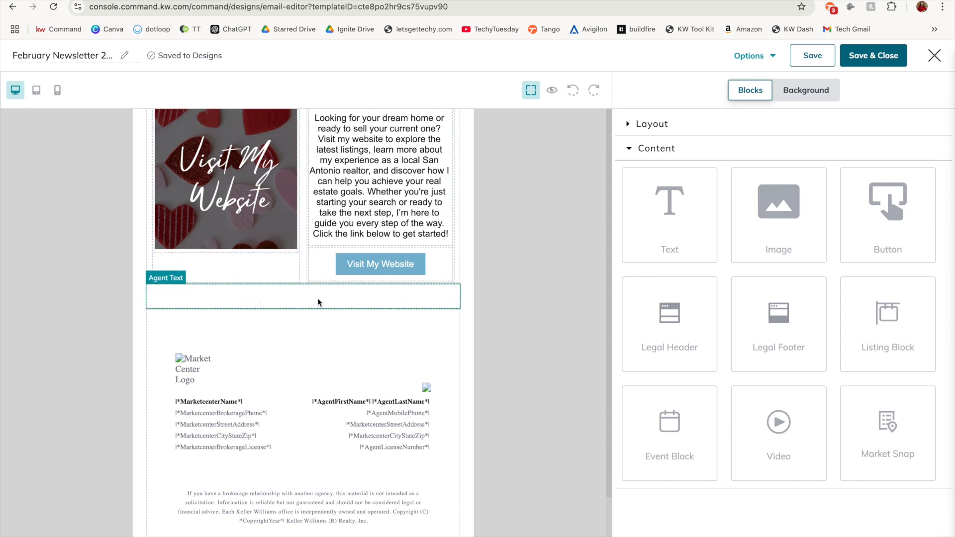
left_click(370, 302)
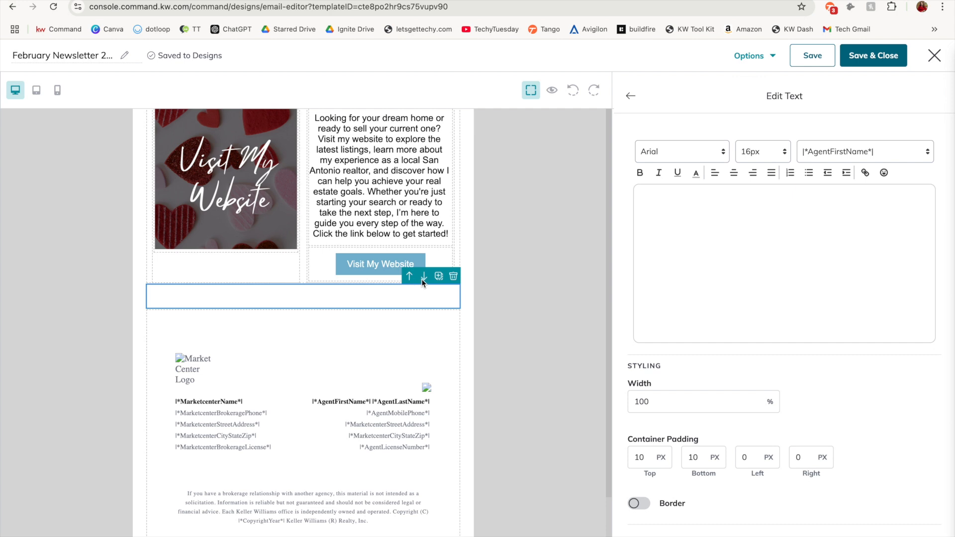
left_click(454, 277)
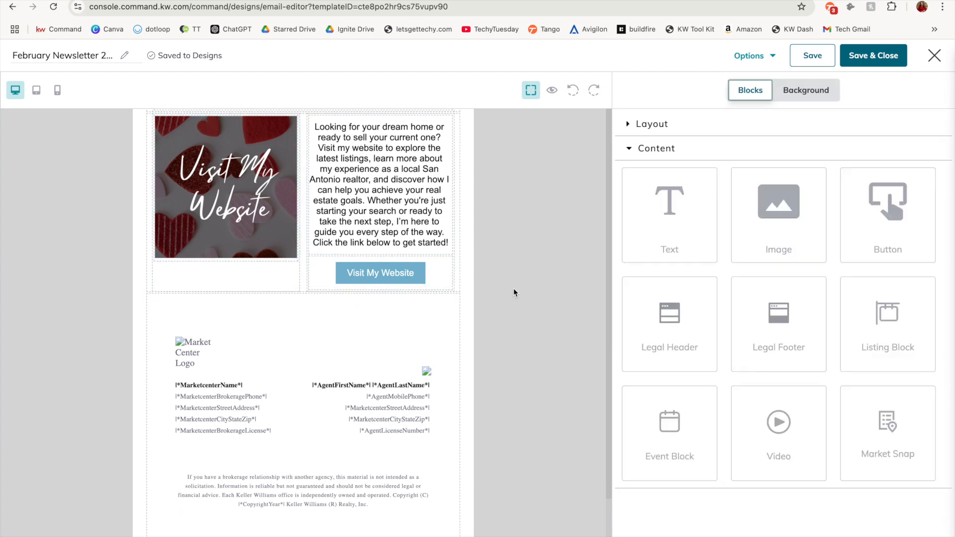
Examine the email's background settings, including body width, container padding and the background color picker
scroll(513, 288, "up", 20)
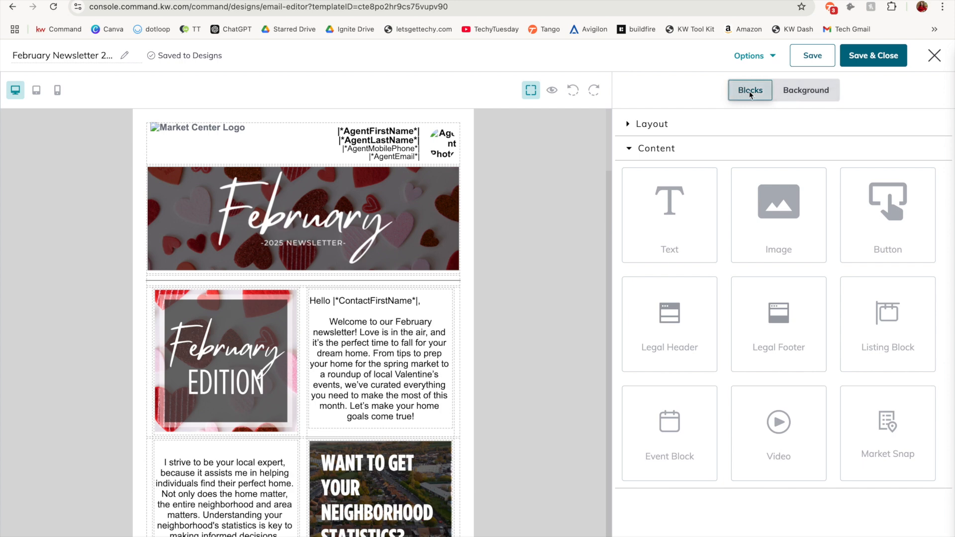
left_click(805, 92)
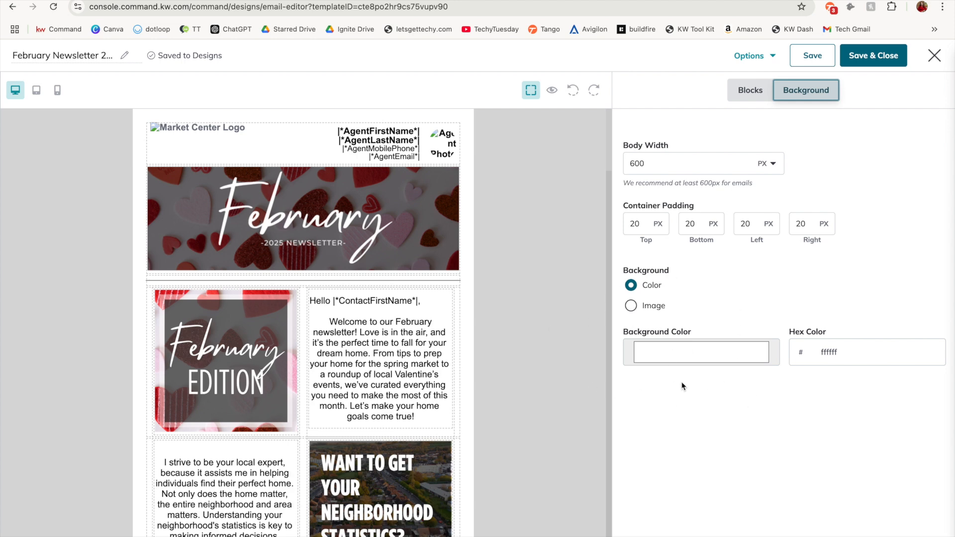
left_click(657, 360)
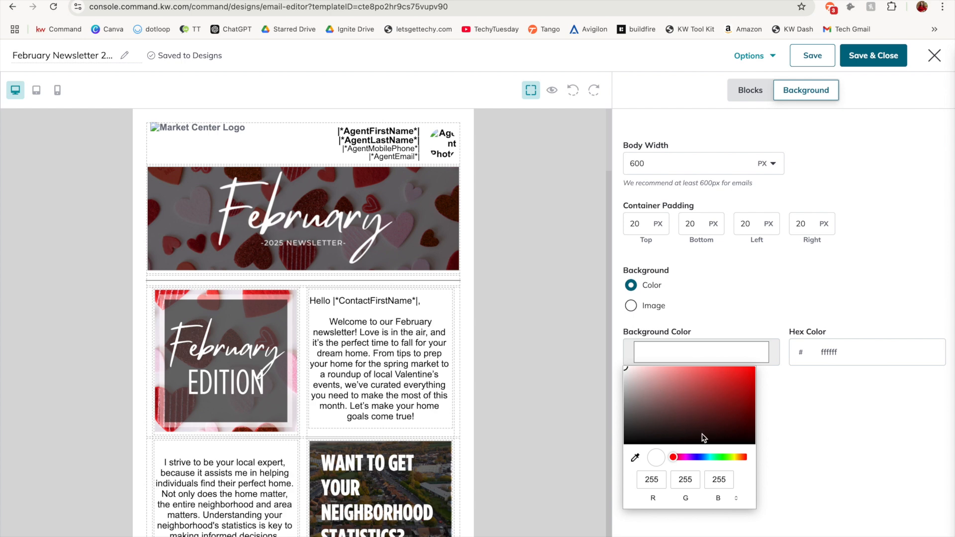
left_click(543, 208)
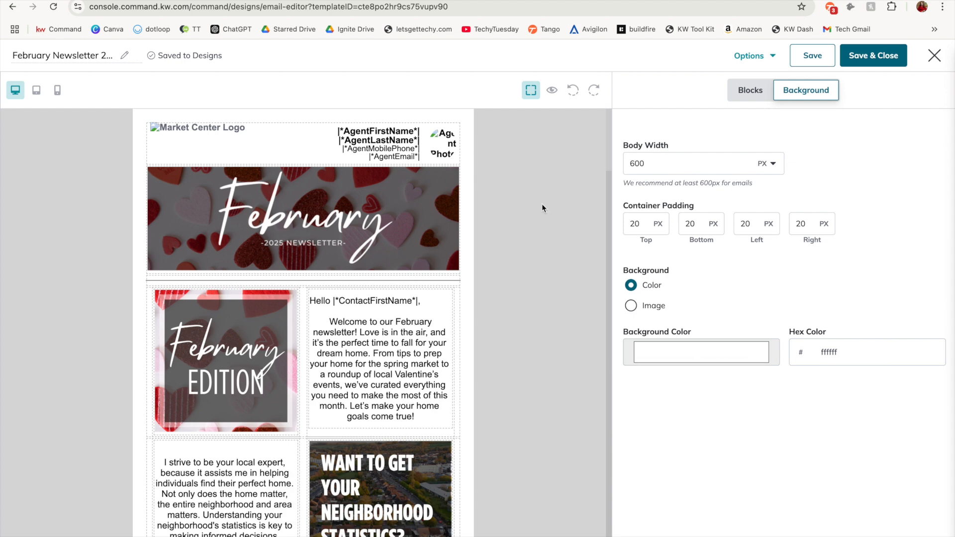
Save the February newsletter and close the editor to return to the Designs list
left_click(866, 66)
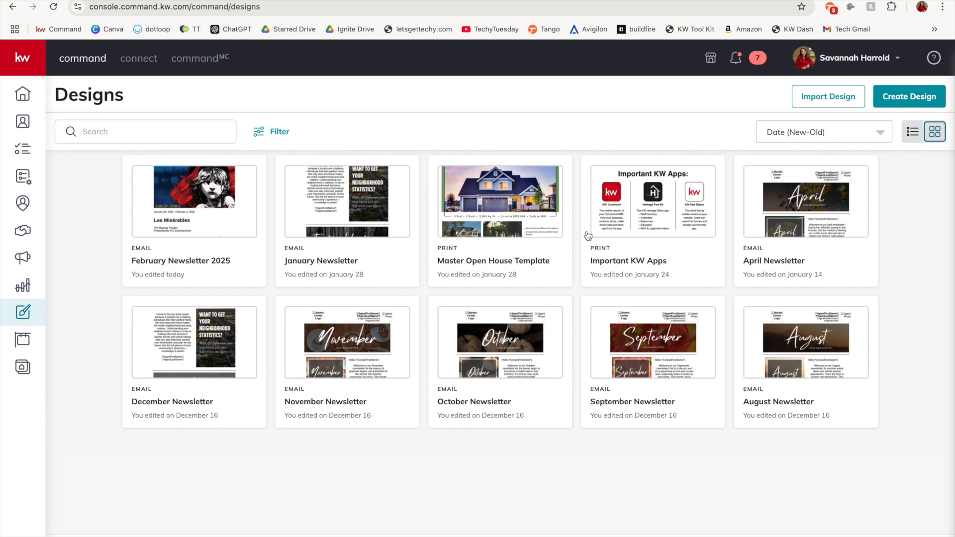
mouse_move(386, 350)
mouse_move(837, 314)
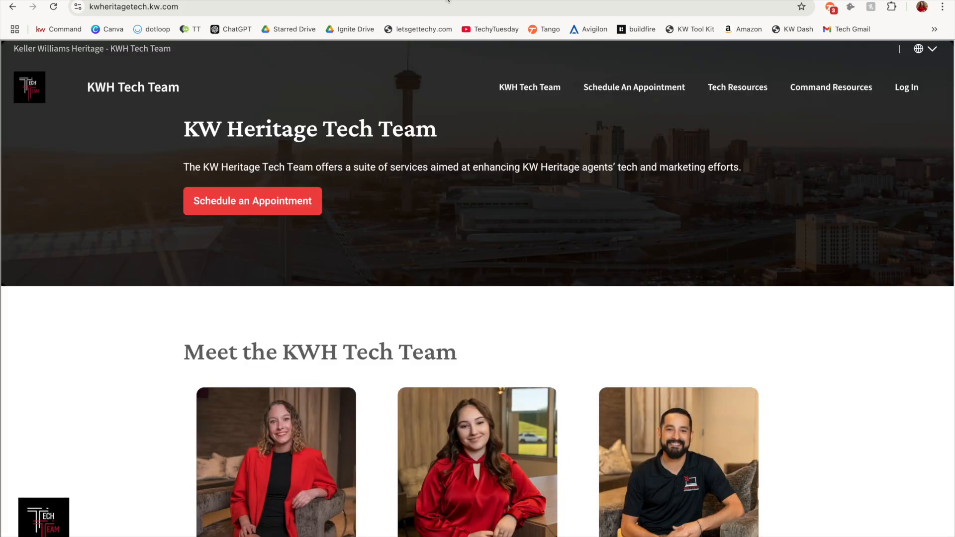
On kwheritagetech.kw.com, open the Tech Team Google Drive from Tech Resources and look for the Techmas "A Year of…" PDF
left_click_drag(197, 10, 83, 6)
left_click(194, 10)
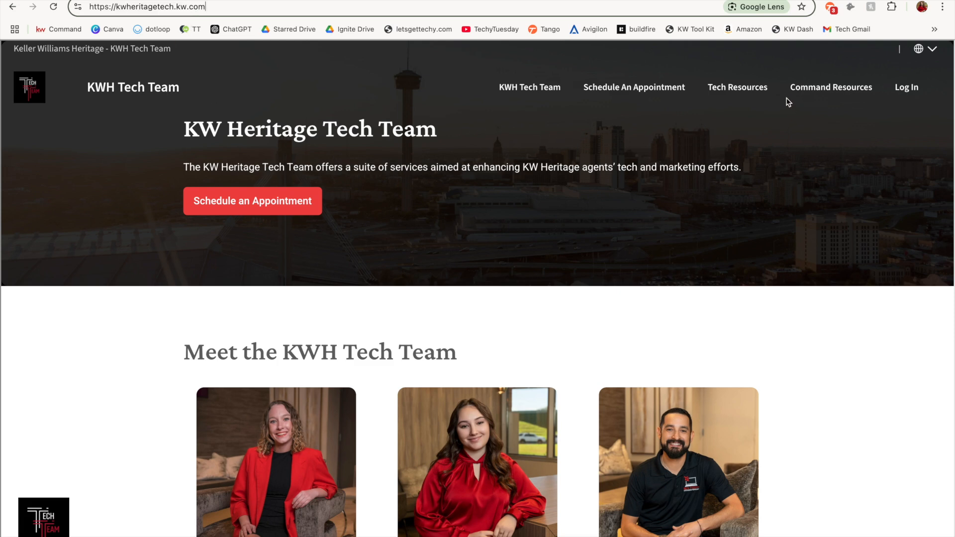
left_click(737, 93)
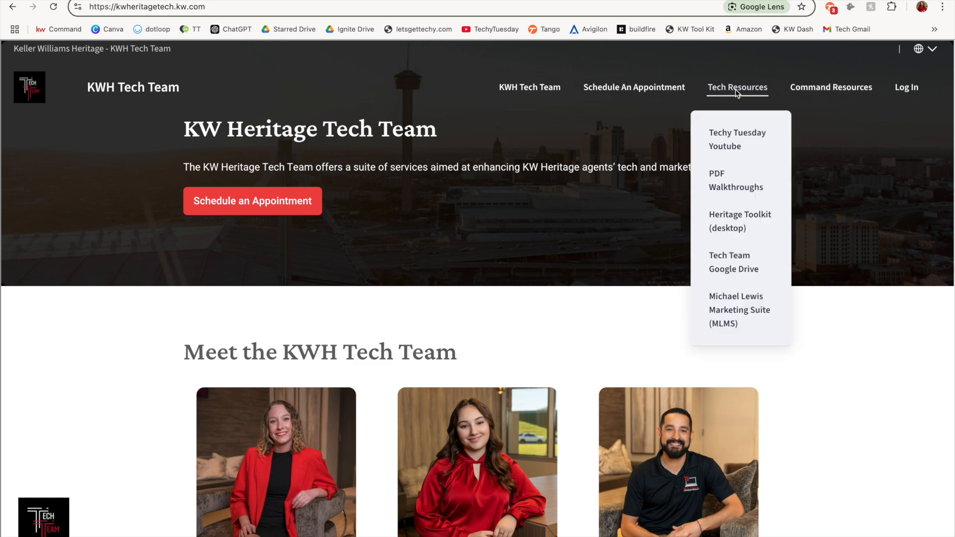
left_click(745, 276)
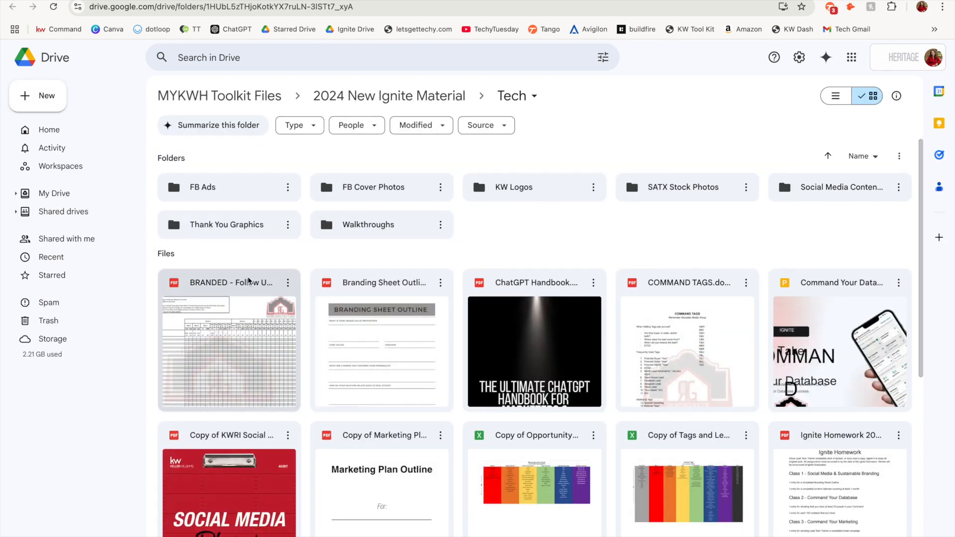
scroll(524, 469, "down", 6)
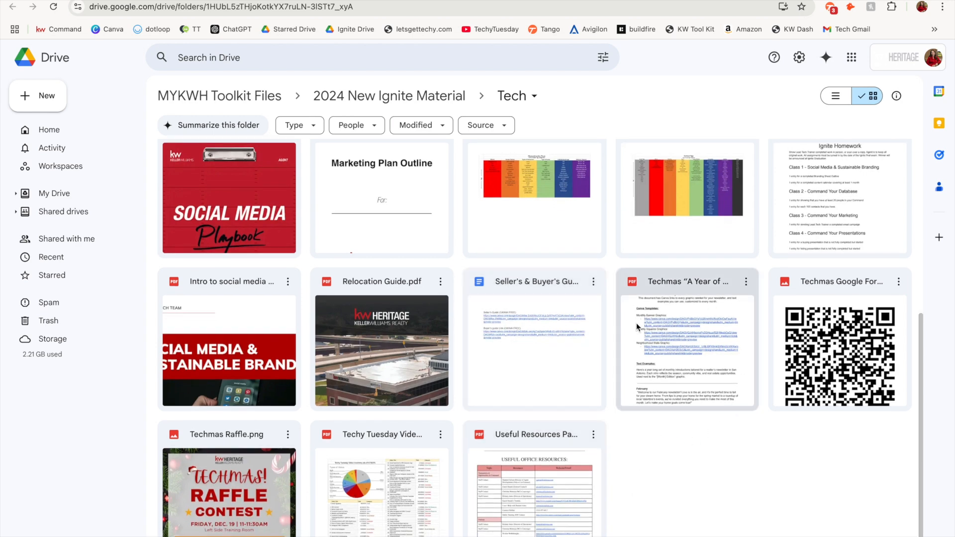
Open the Techmas "A Year of Newsletters" PDF and review its Canva template links and monthly text examples
double_click(690, 351)
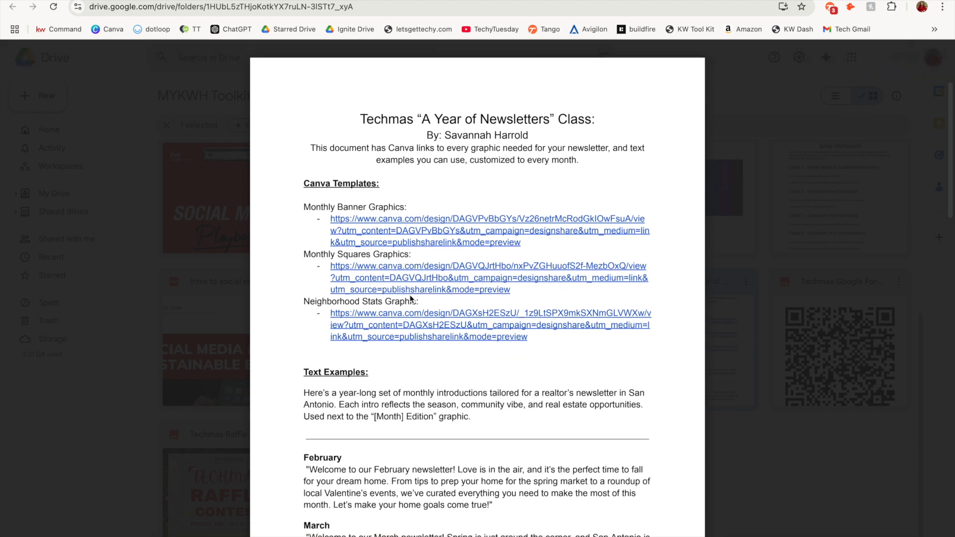
scroll(426, 300, "down", 5)
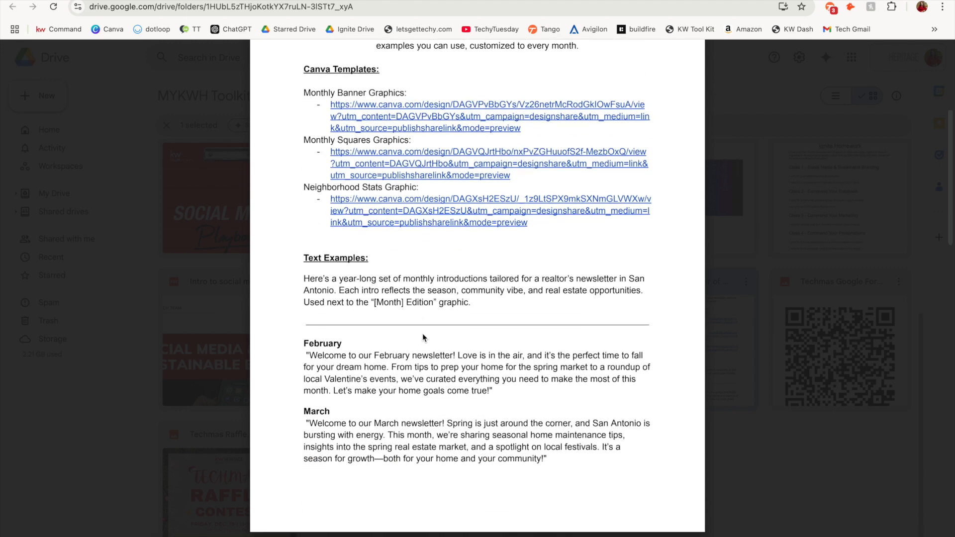
scroll(423, 333, "down", 2)
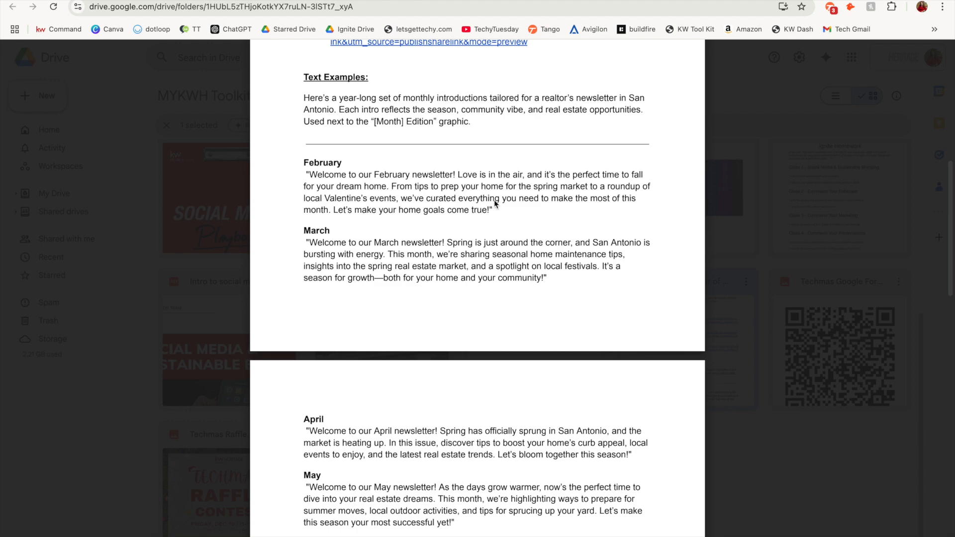
left_click_drag(500, 198, 298, 169)
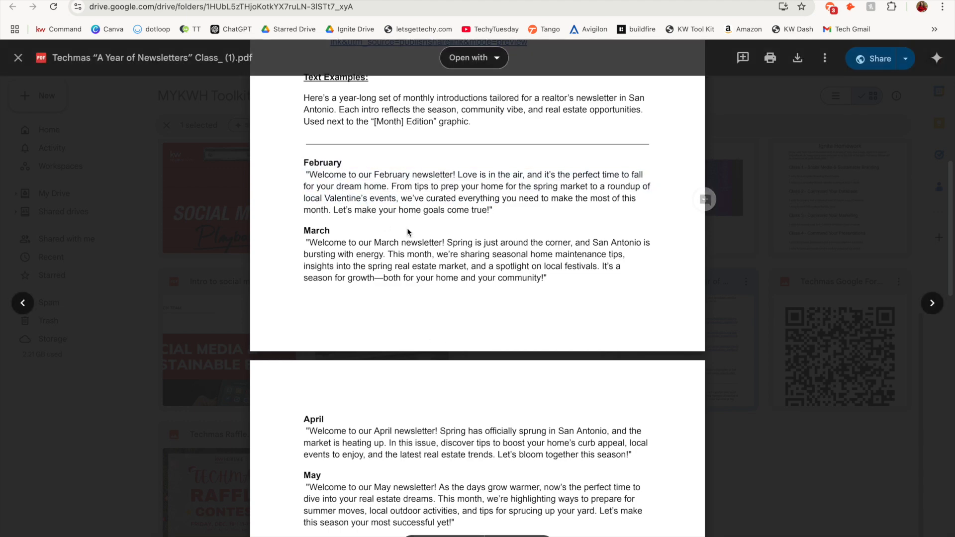
scroll(408, 228, "down", 10)
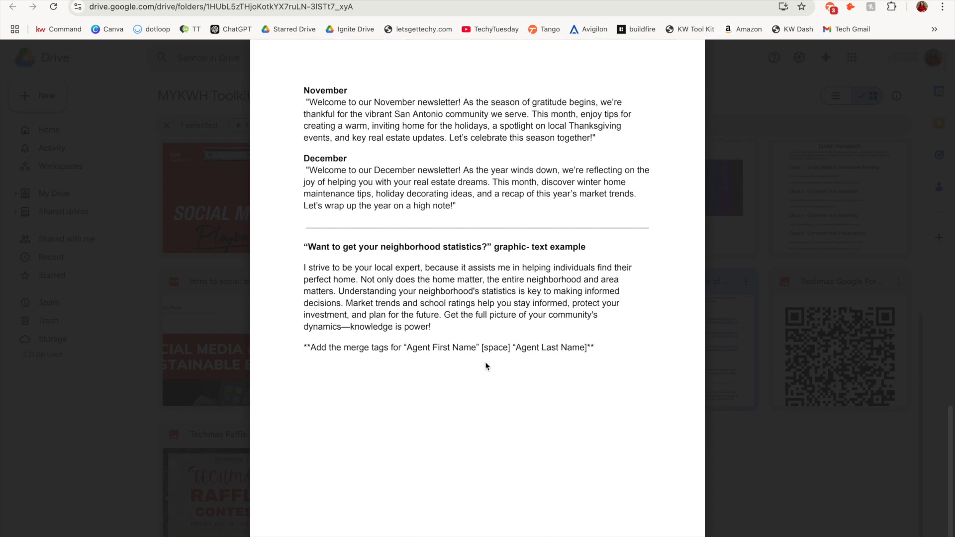
Open the Monthly Banner Graphics link from the PDF and start a new Canva design from that template
scroll(556, 362, "up", 15)
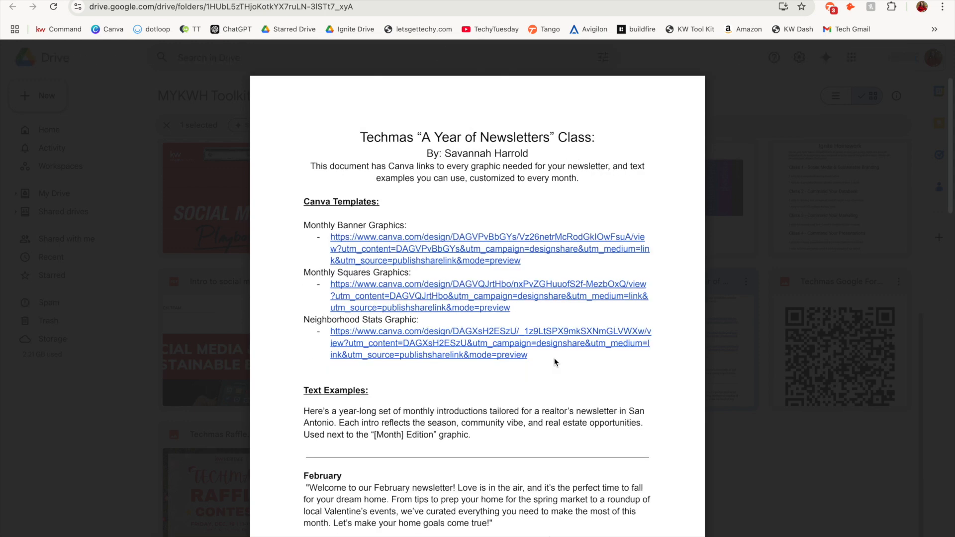
left_click(461, 237)
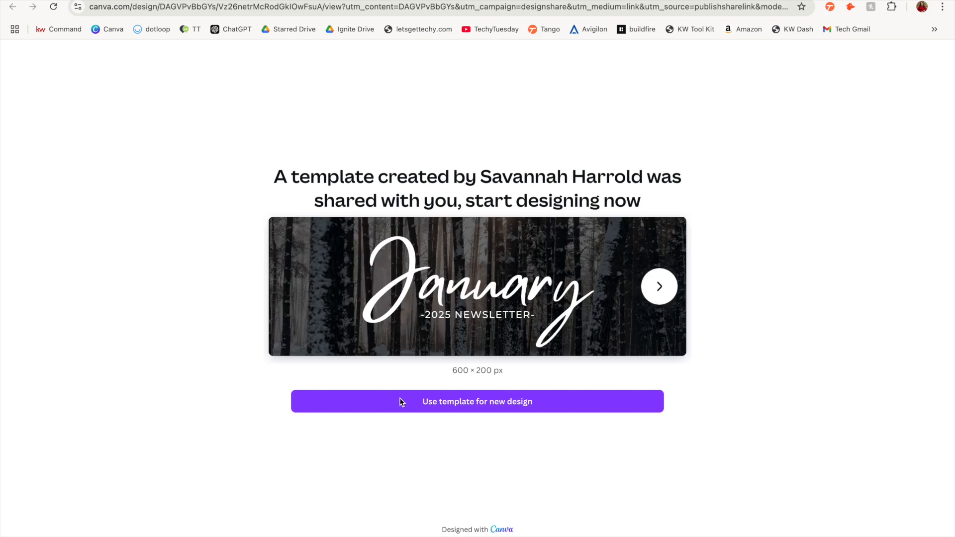
left_click(402, 403)
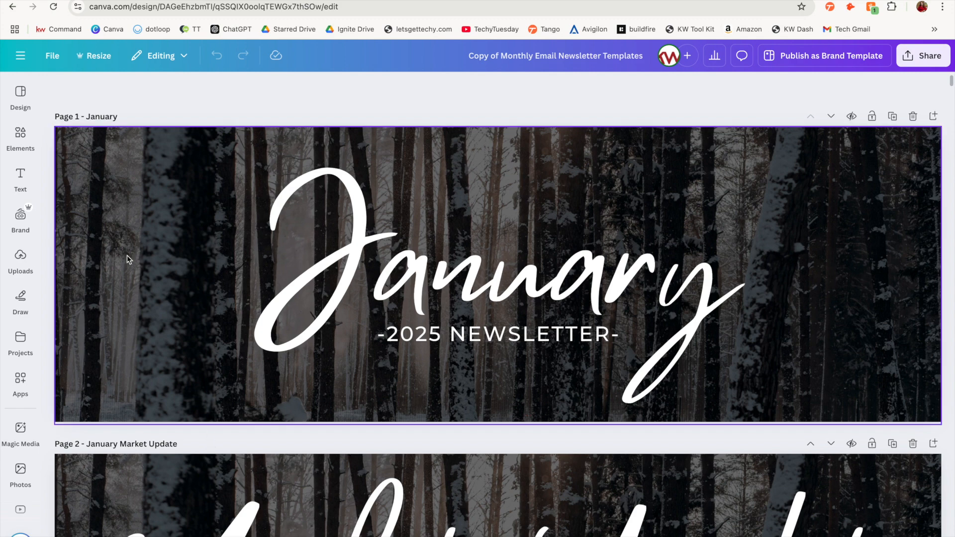
Try moving the dark overlay aside and removing it and the forest photo from the January banner
left_click(138, 208)
mouse_move(138, 208)
left_mouse_down()
mouse_move(254, 323)
mouse_move(221, 382)
mouse_move(199, 373)
mouse_move(128, 198)
left_mouse_up()
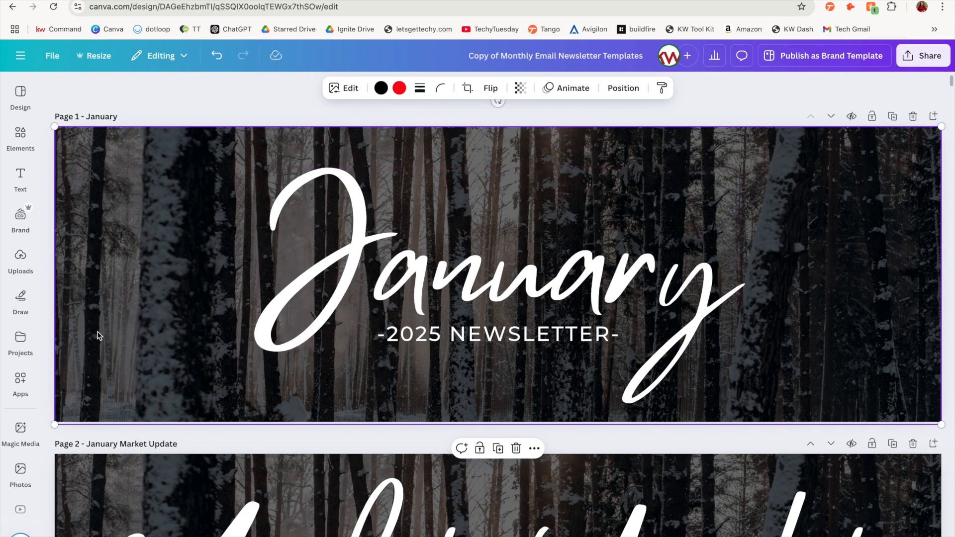
left_click_drag(132, 184, 197, 300)
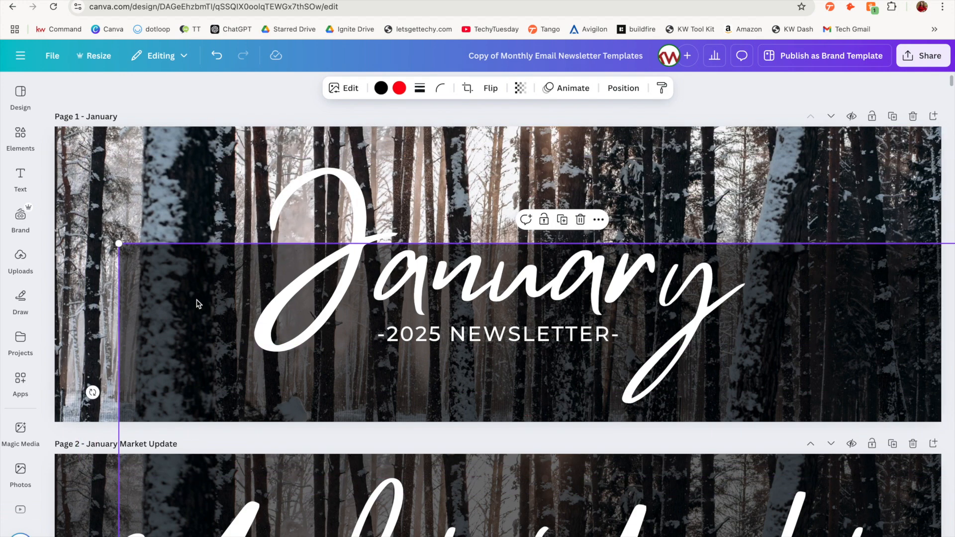
left_click(137, 185)
key("Delete")
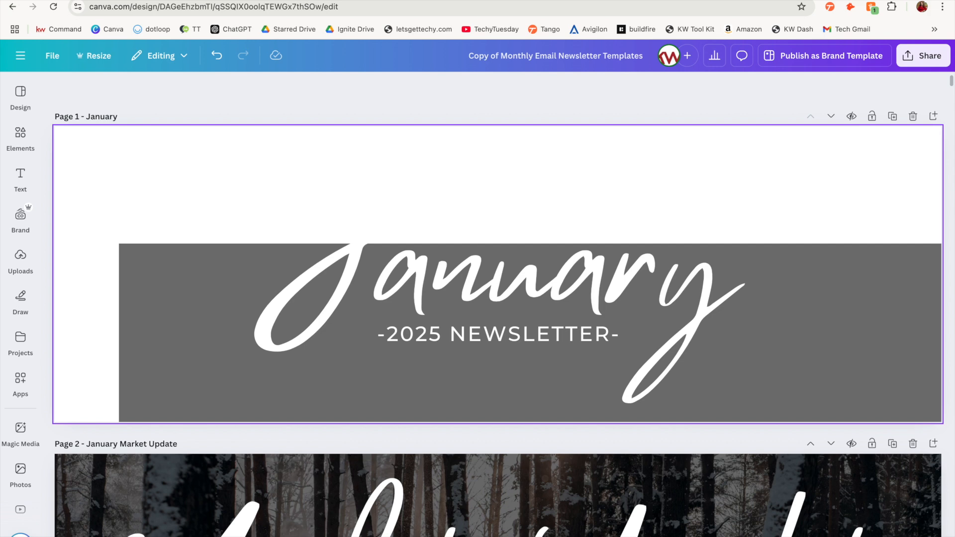
left_click_drag(217, 328, 175, 187)
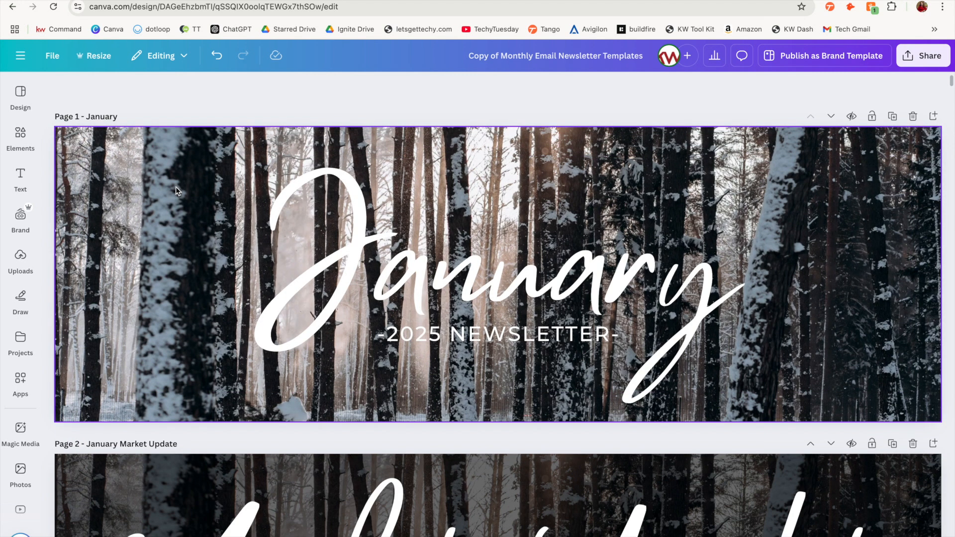
scroll(175, 186, "down", 3)
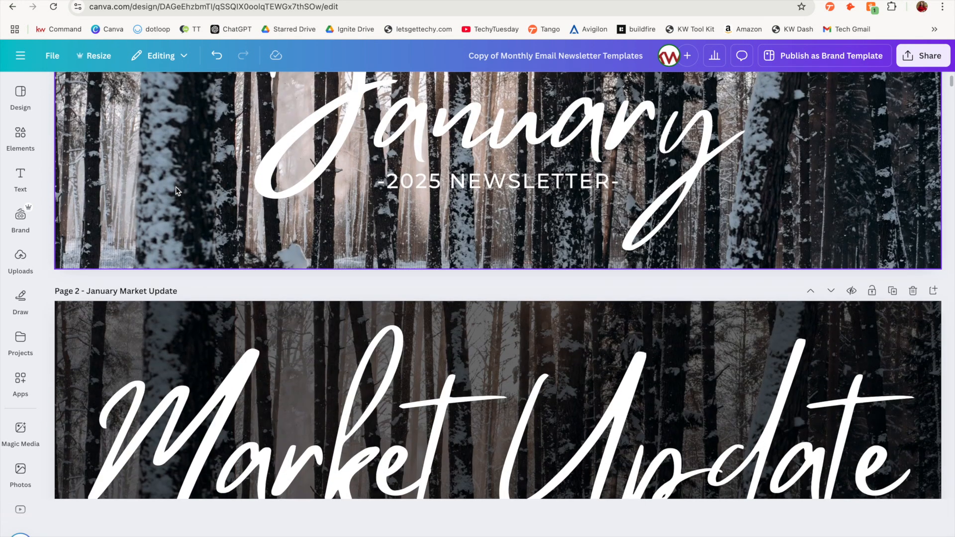
scroll(416, 80, "up", 1)
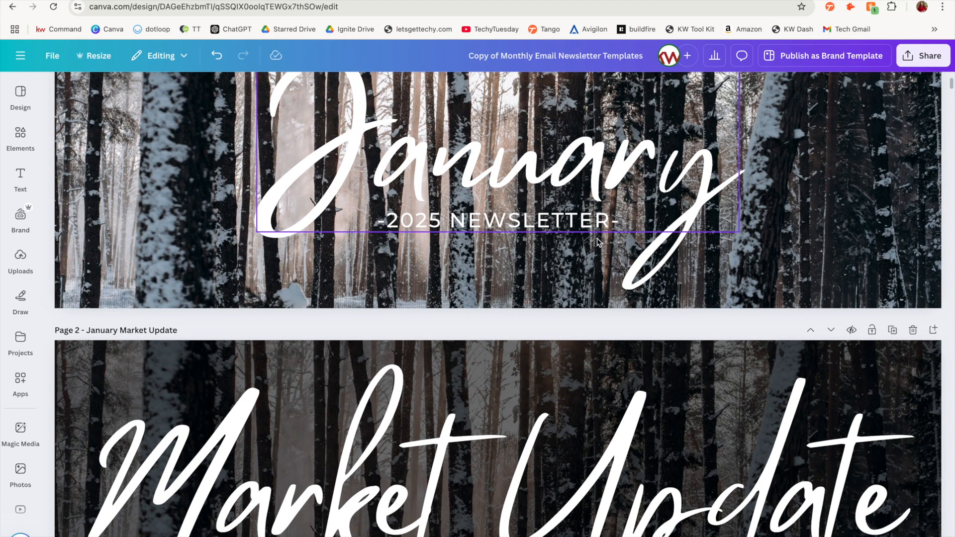
Try replacing the "Featured Event" title on the page 9 February Events banner with "Date Ideas", then undo it
scroll(489, 423, "down", 10)
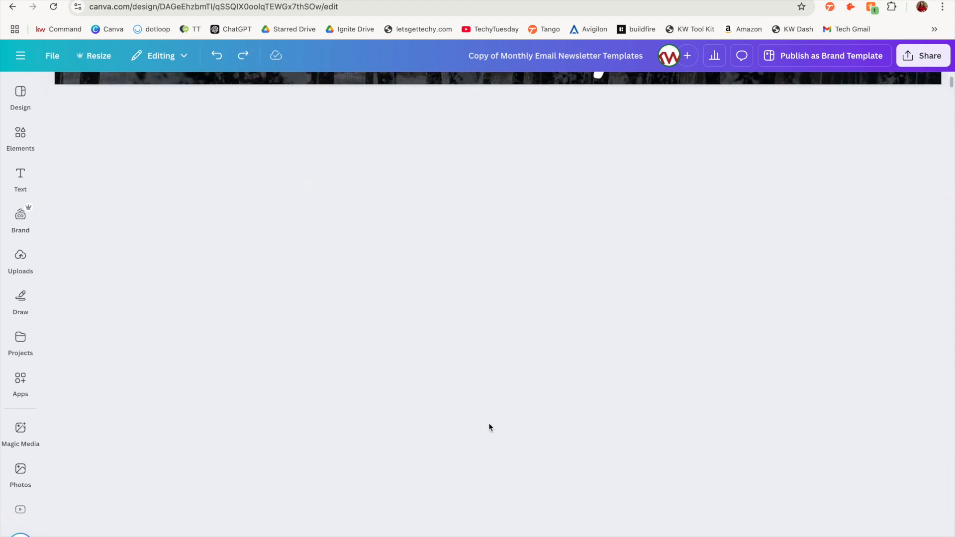
scroll(489, 427, "down", 15)
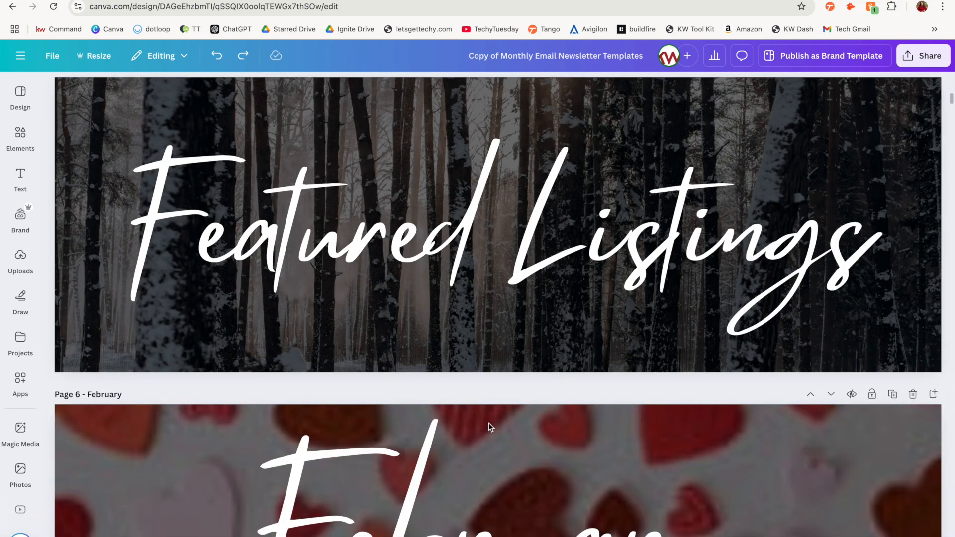
scroll(489, 423, "down", 20)
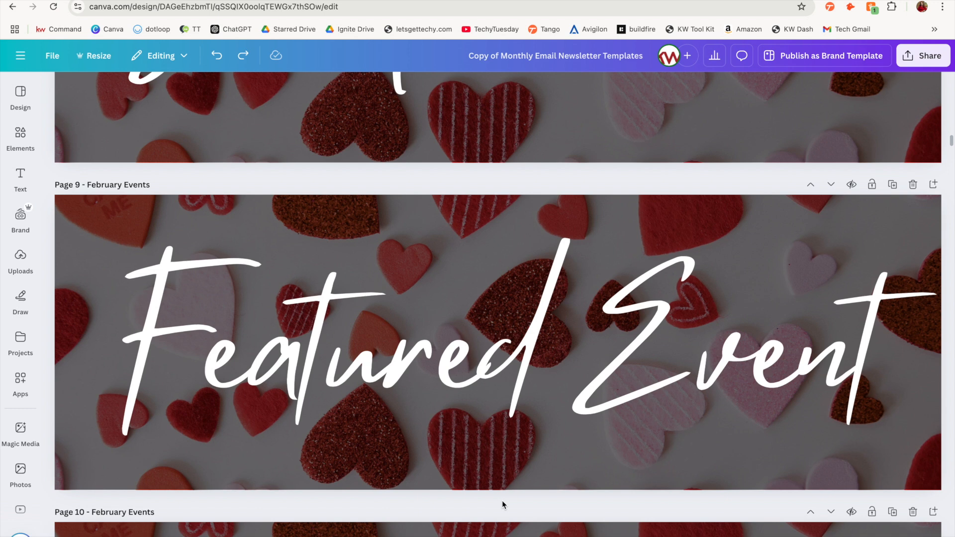
left_click(643, 315)
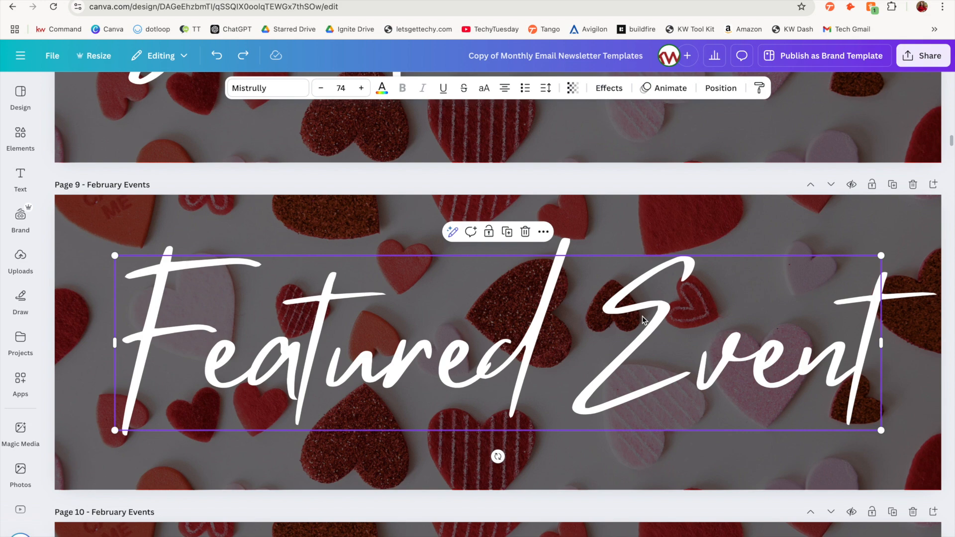
left_click(639, 318)
type("Date Ideas")
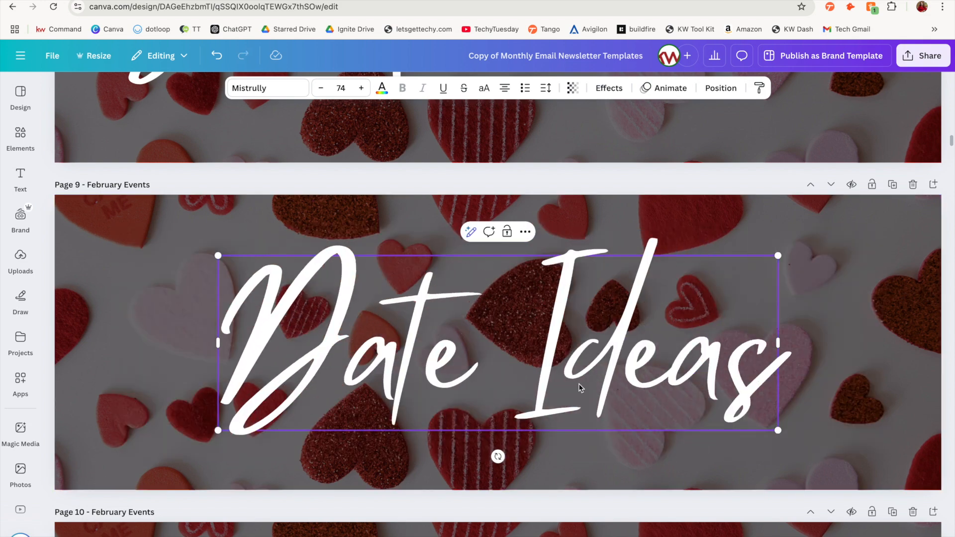
key("ctrl+z")
scroll(528, 511, "up", 20)
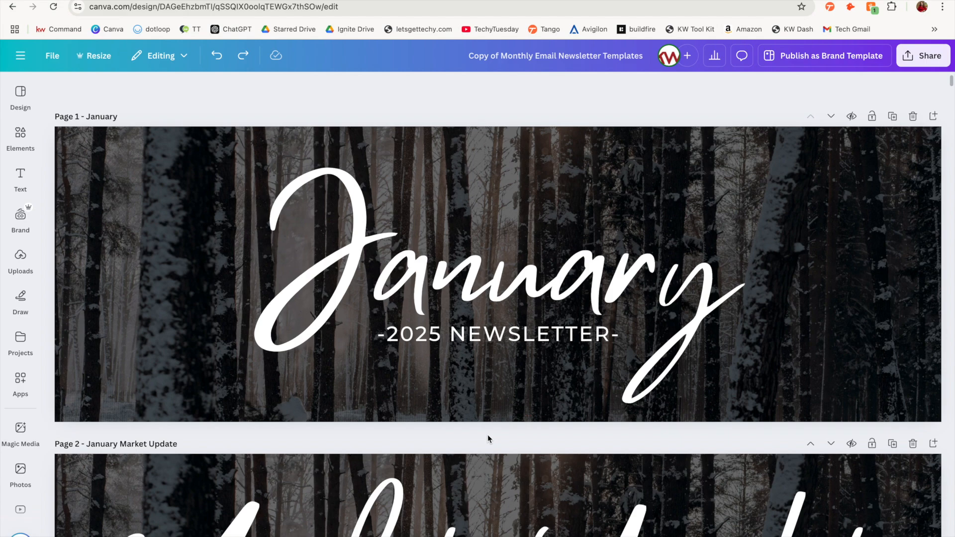
Switch to KW Command and start a new email campaign in Campaigns
left_click(456, 4)
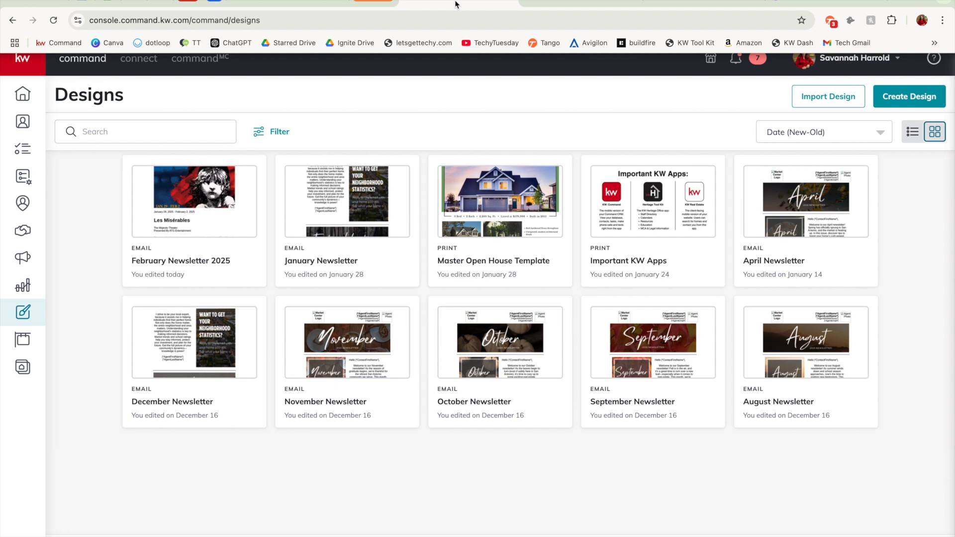
left_click(22, 257)
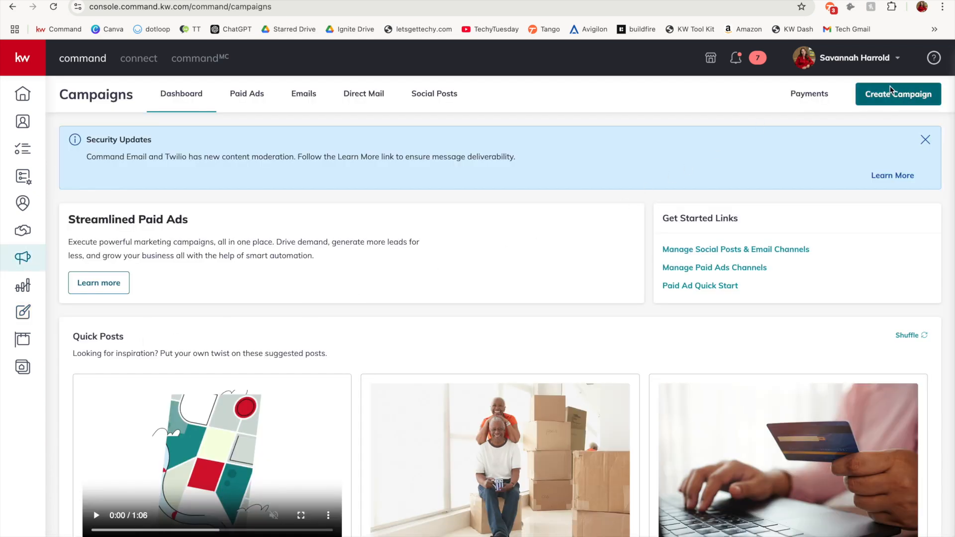
left_click(911, 96)
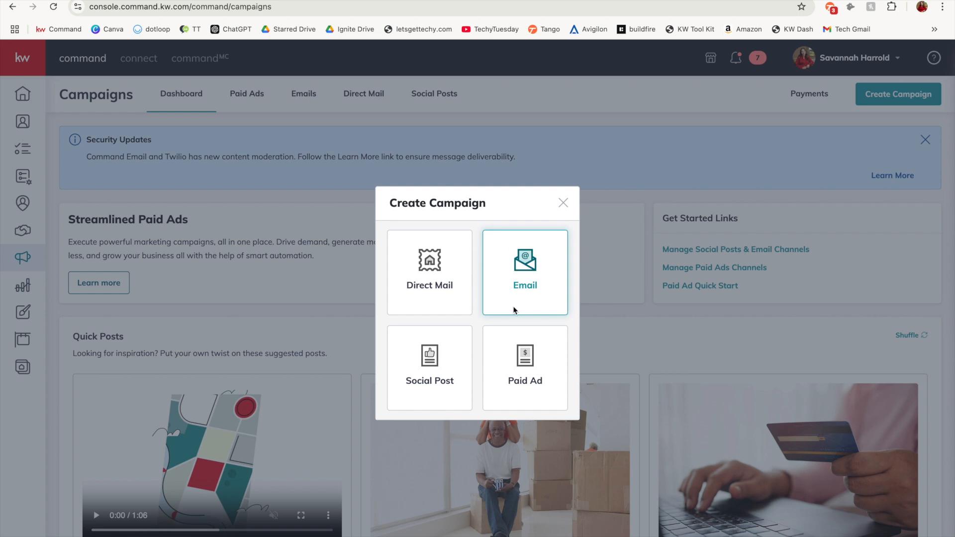
left_click(501, 295)
Name the campaign "February Newsletter 2025", set its goal to Brand Awareness, and create it
left_click(394, 126)
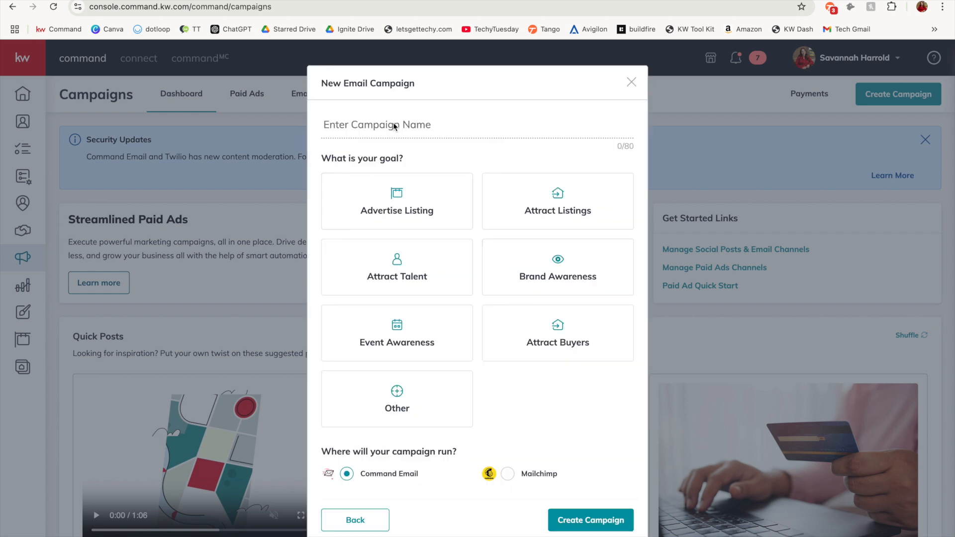
type("February")
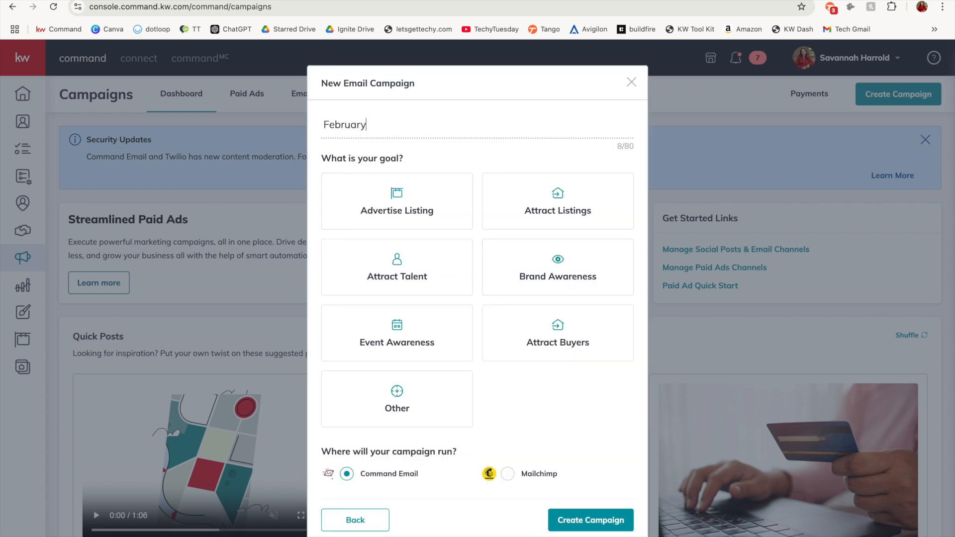
type(" Newsletter 2025")
left_click(509, 265)
scroll(508, 395, "down", 2)
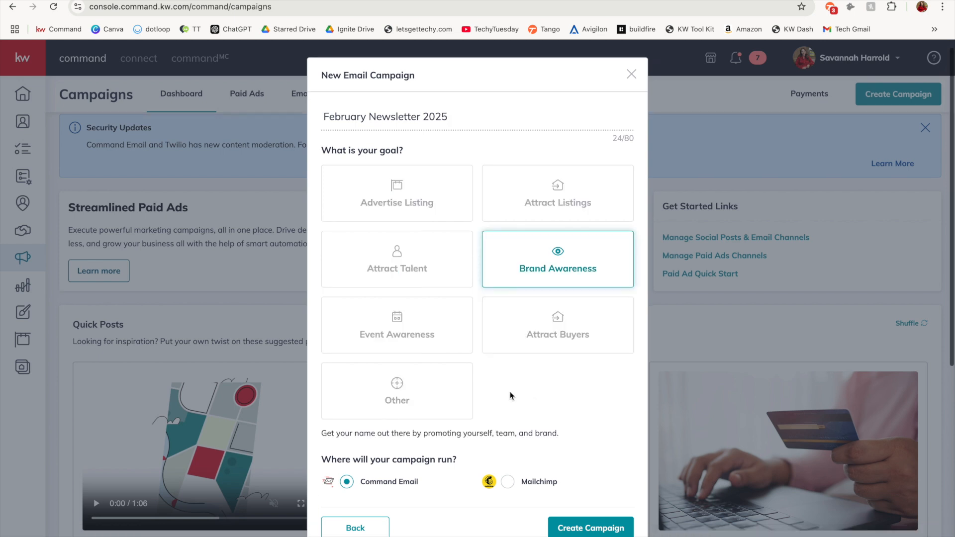
left_click(592, 530)
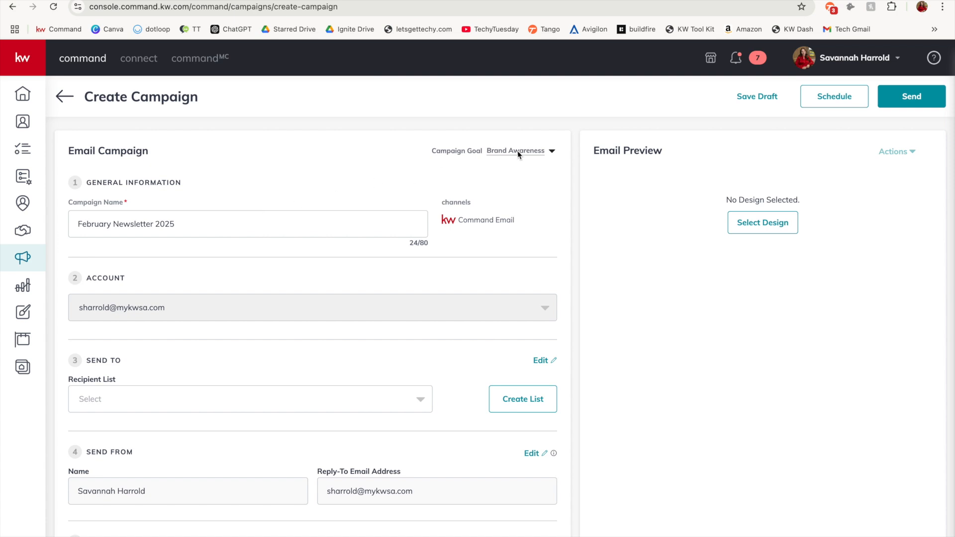
Select Test 2025 as the campaign's recipient list and look over the form for creating a new list
scroll(418, 262, "down", 3)
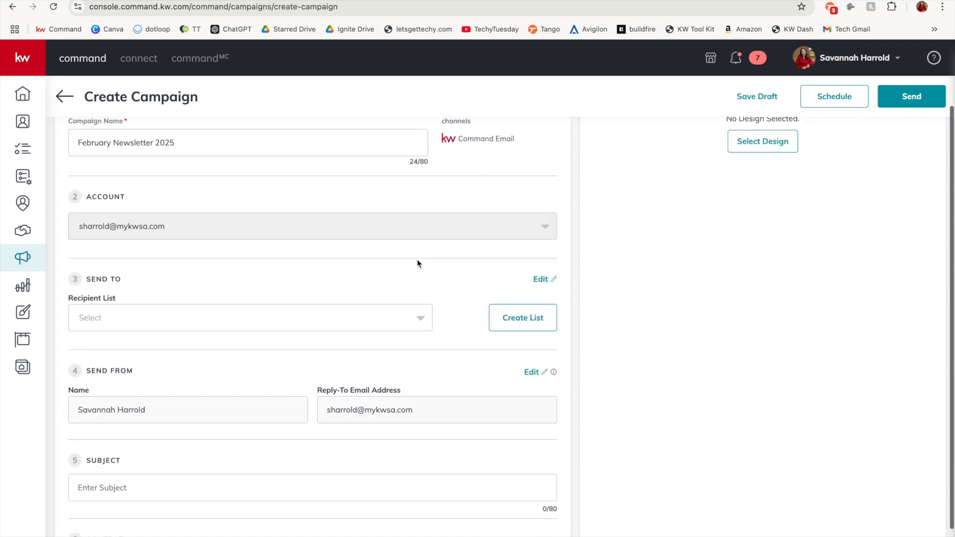
left_click(201, 272)
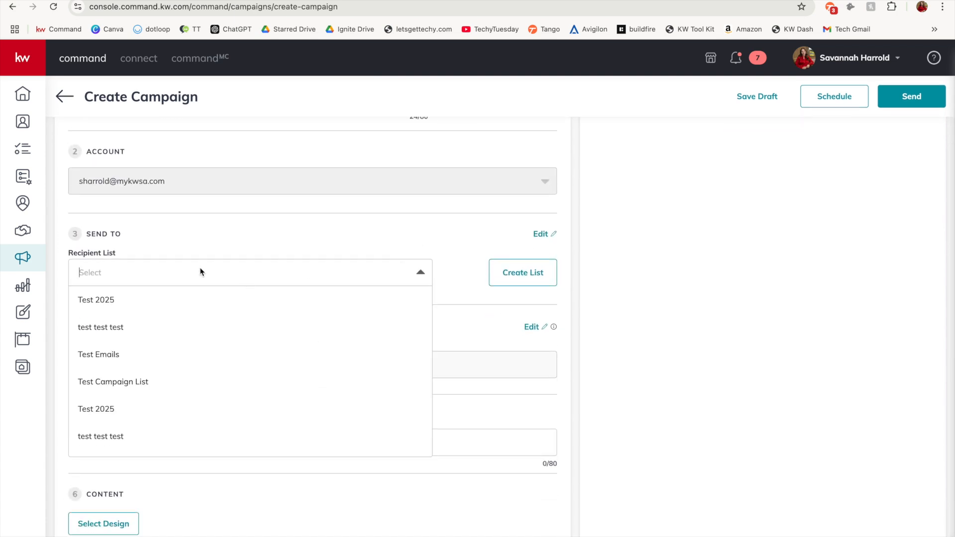
left_click(163, 300)
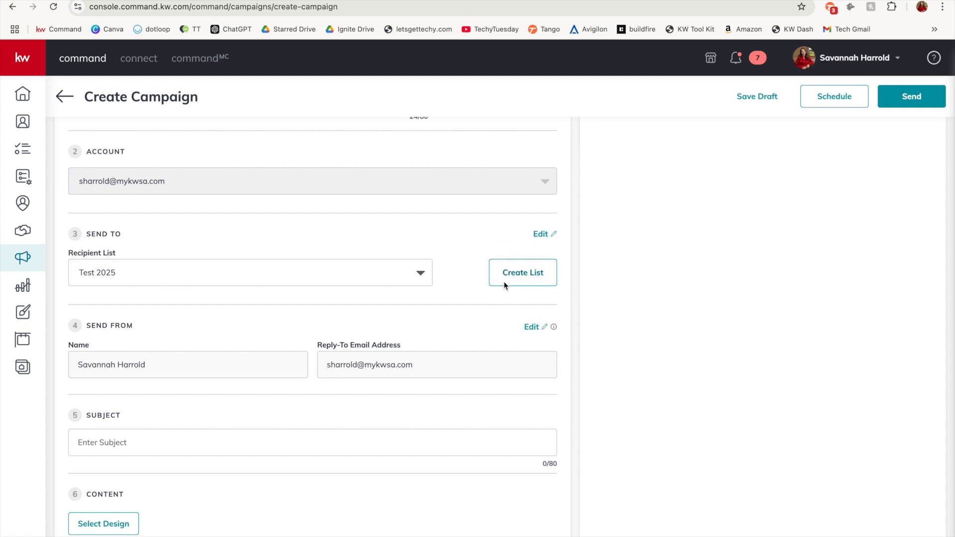
left_click(523, 274)
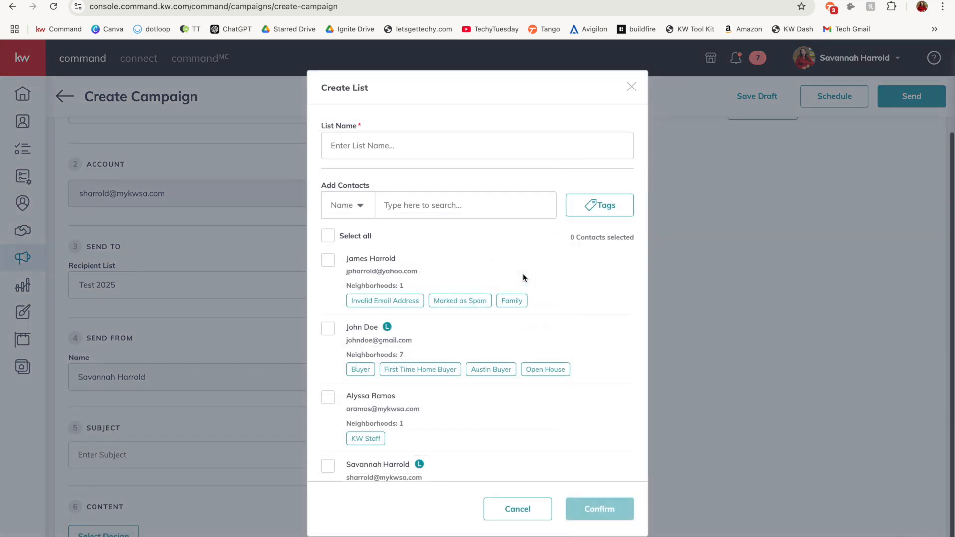
left_click(632, 87)
Set the email subject to "Happy February!" and use the saved February Newsletter 2025 design as the campaign's content
left_click(119, 443)
type("Happy February!")
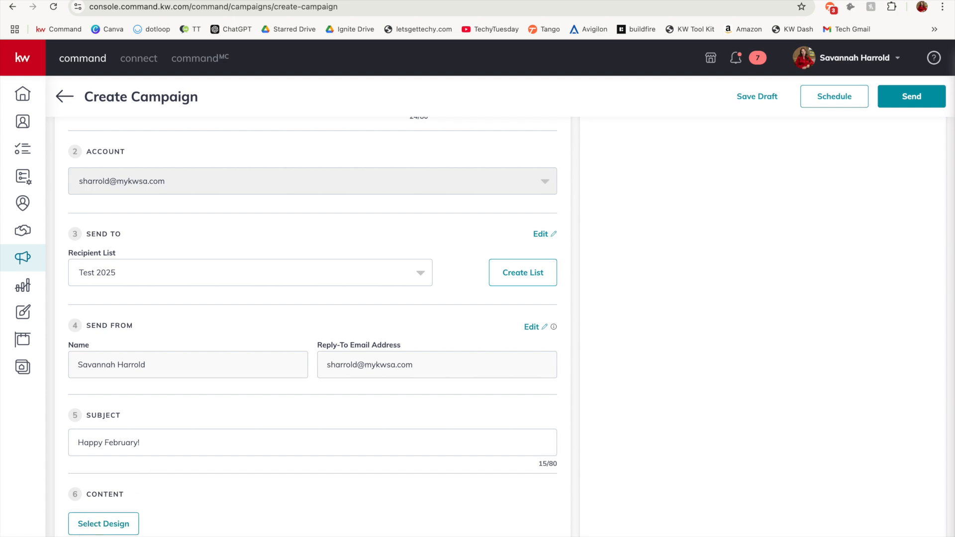
left_click(94, 521)
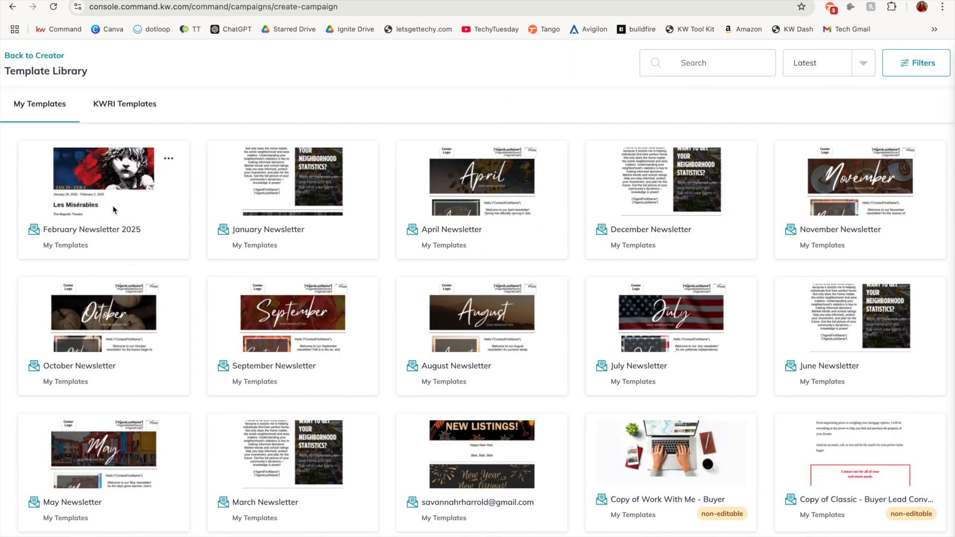
left_click(107, 244)
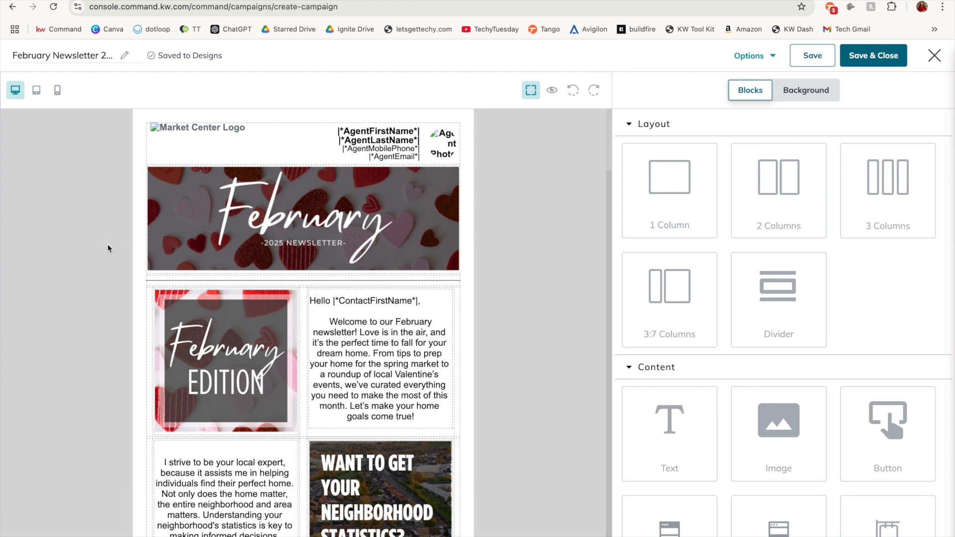
left_click(874, 56)
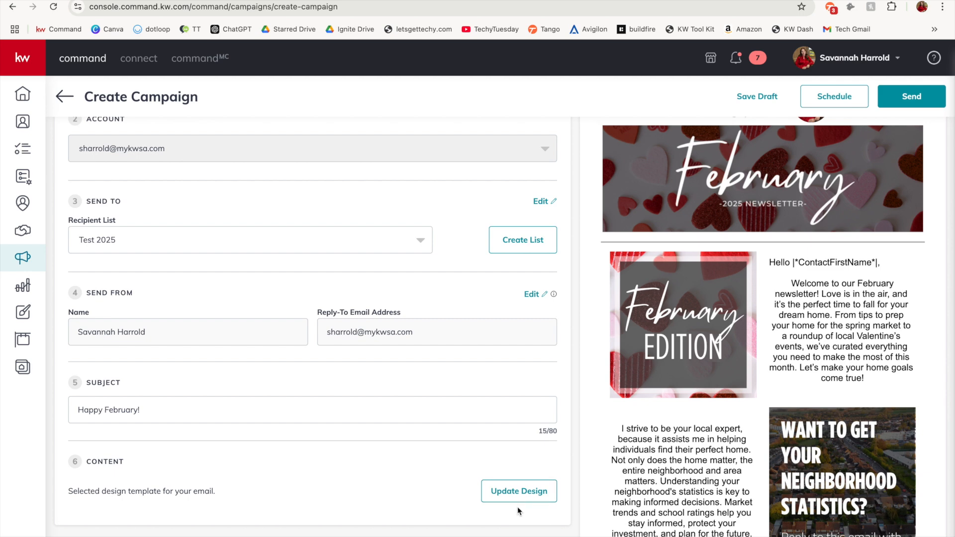
Send a test email of the February Newsletter 2025 campaign
scroll(517, 506, "up", 5)
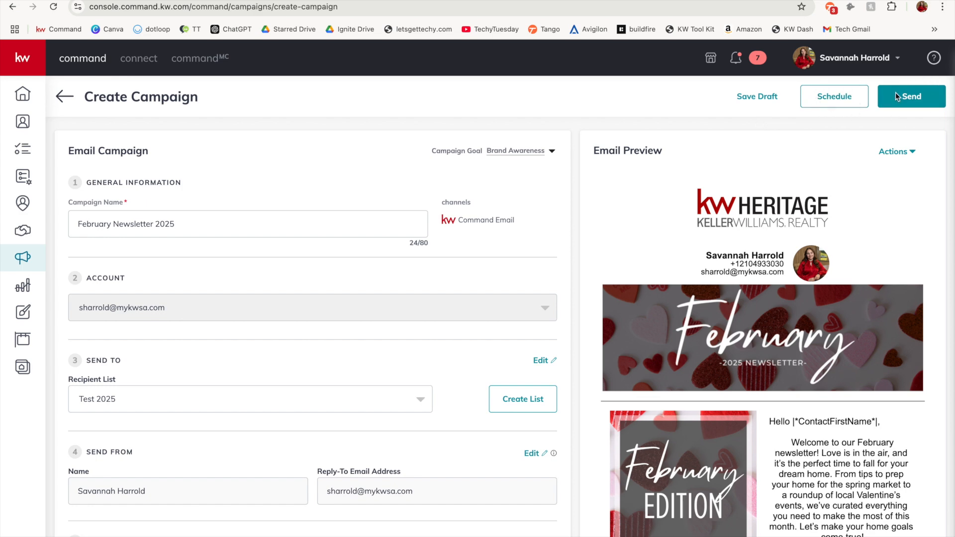
left_click(896, 151)
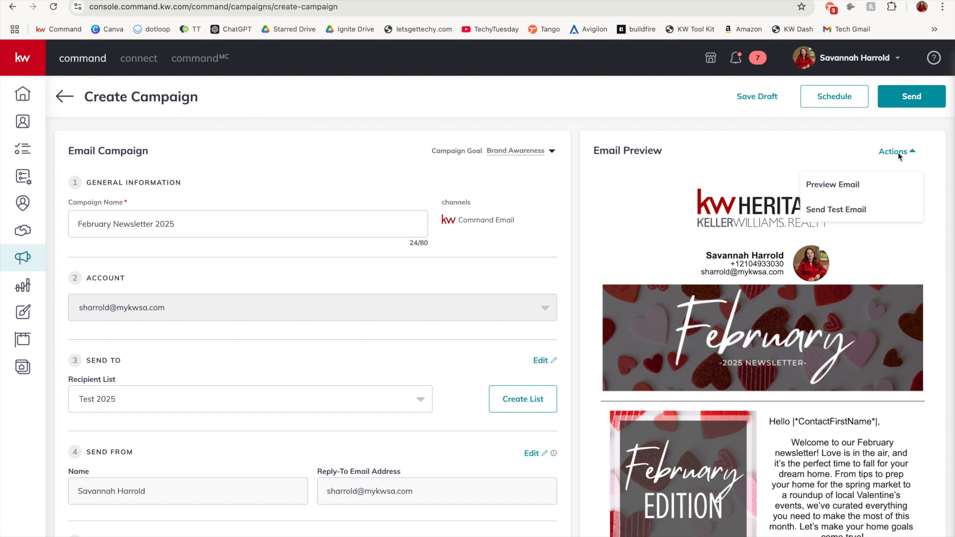
left_click(889, 209)
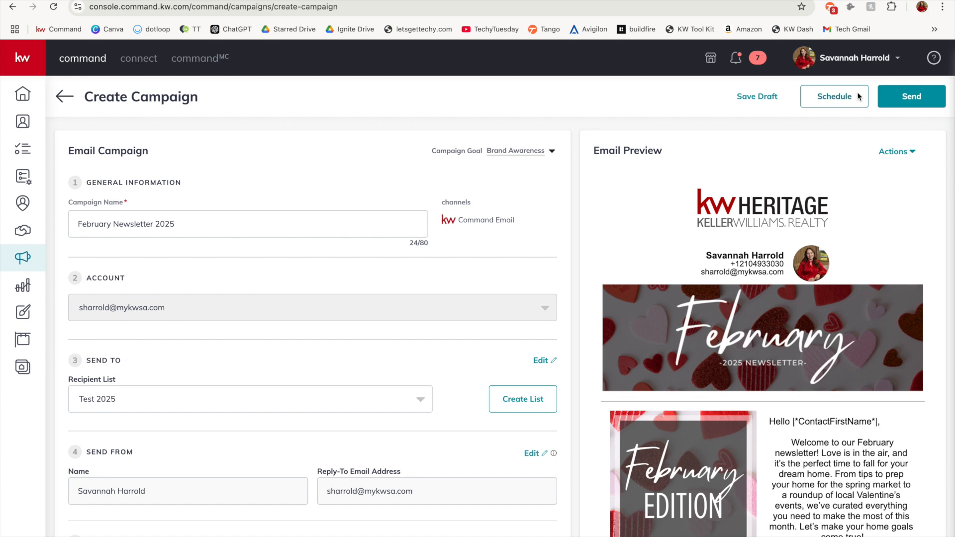
Open the campaign's scheduling options and set the send date to February 14, 2025
left_click(856, 99)
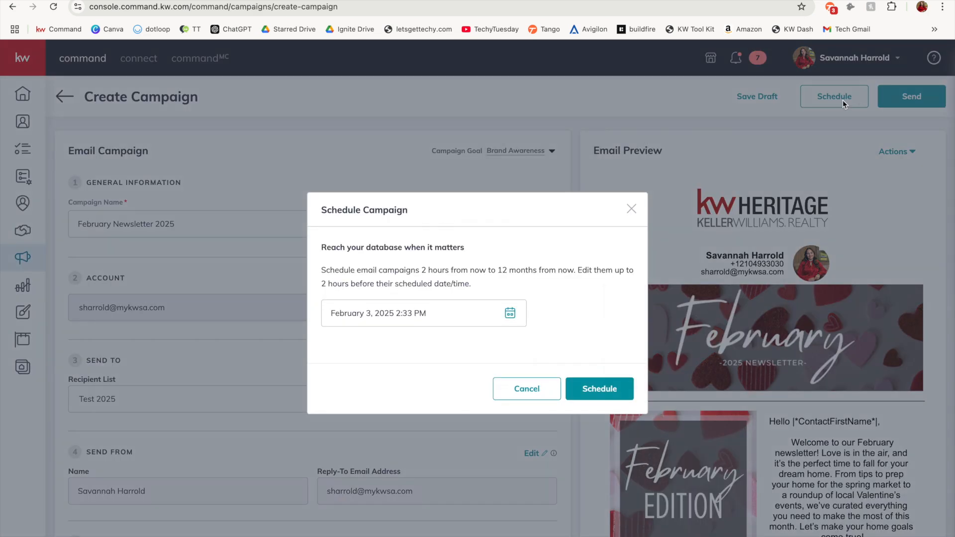
left_click(510, 313)
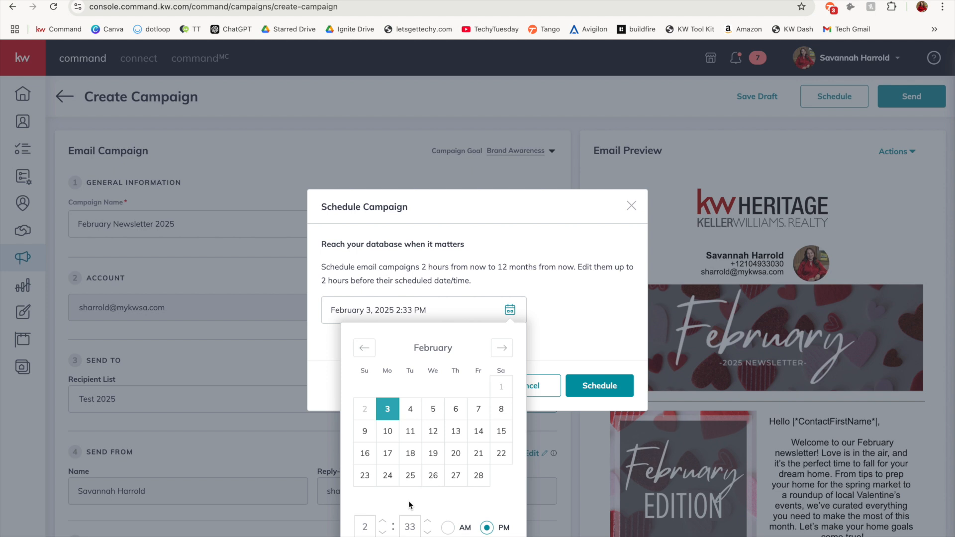
left_click(479, 420)
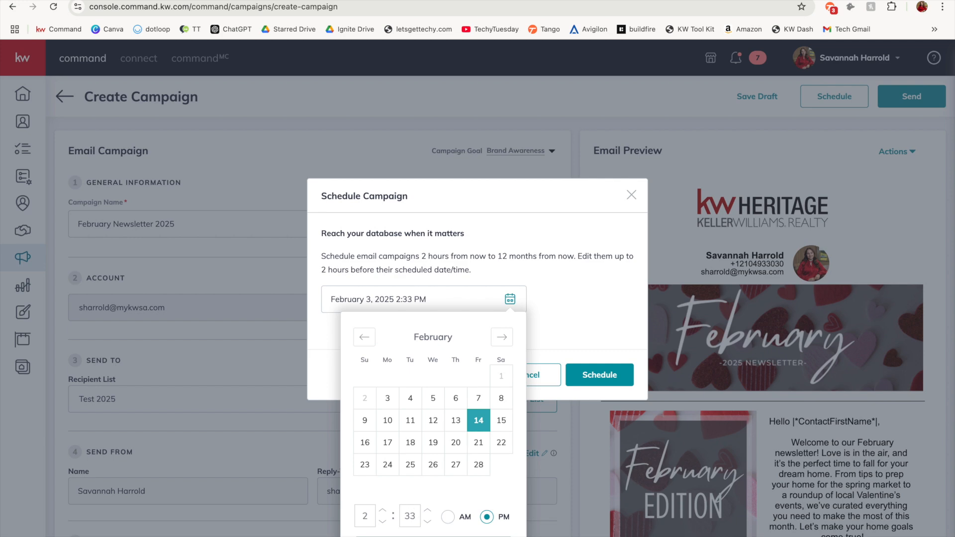
left_click(582, 385)
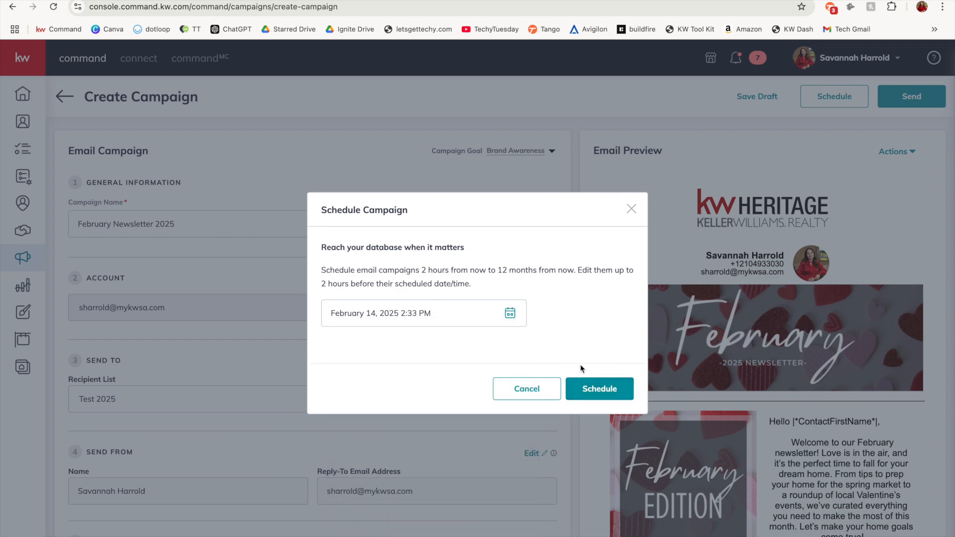